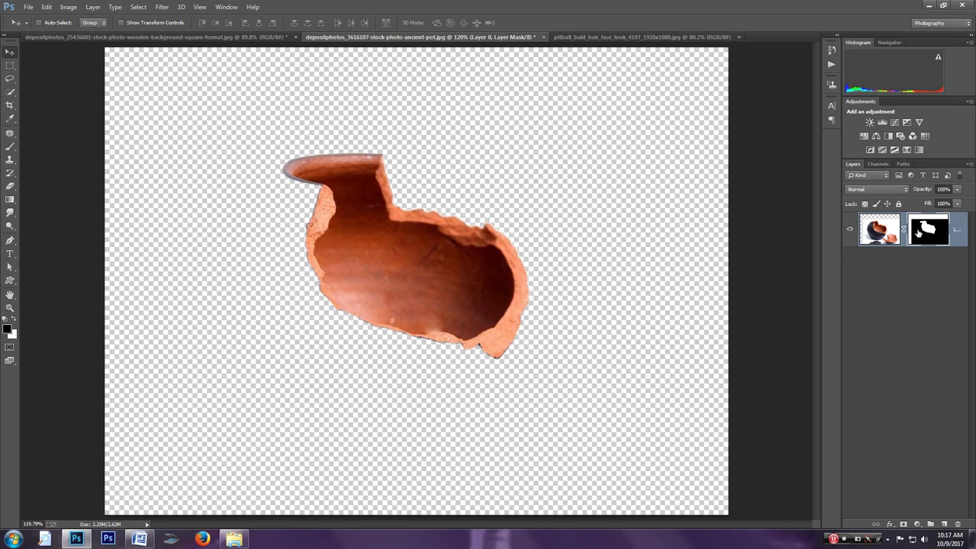
Disable the pot layer's mask, then bring the bald man photo document to the front
{"action": "right_click", "coordinate": [919, 232]}
{"action": "left_click", "coordinate": [871, 238]}
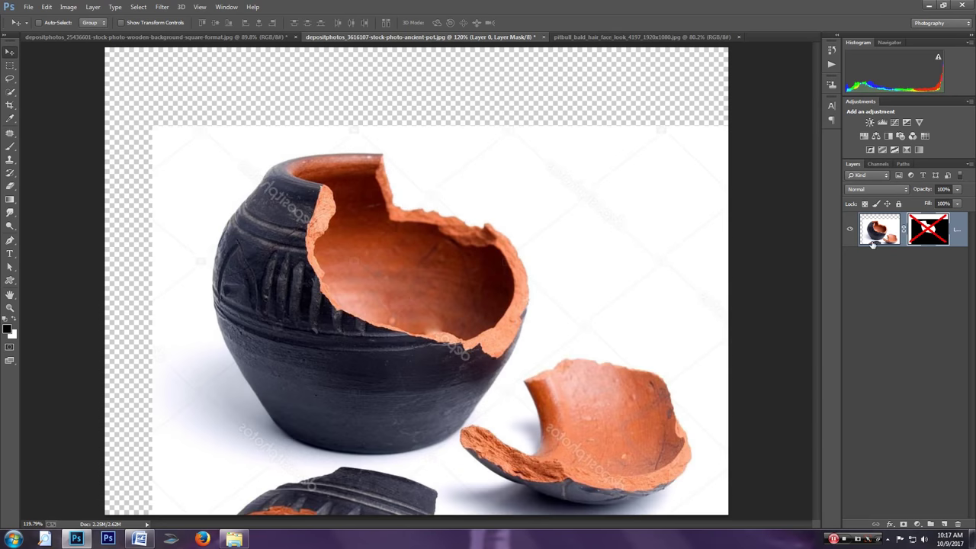
{"action": "left_click", "coordinate": [583, 36]}
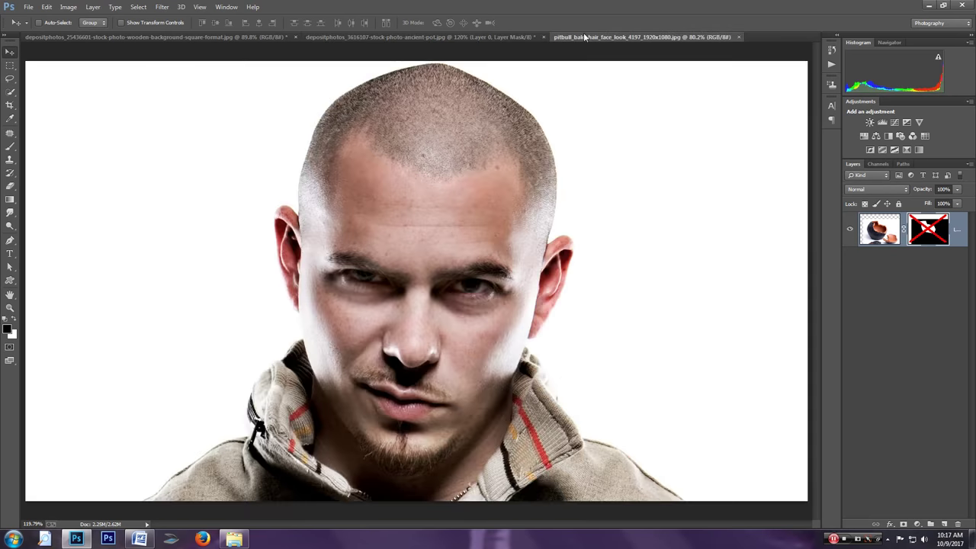
{"action": "left_click", "coordinate": [252, 36]}
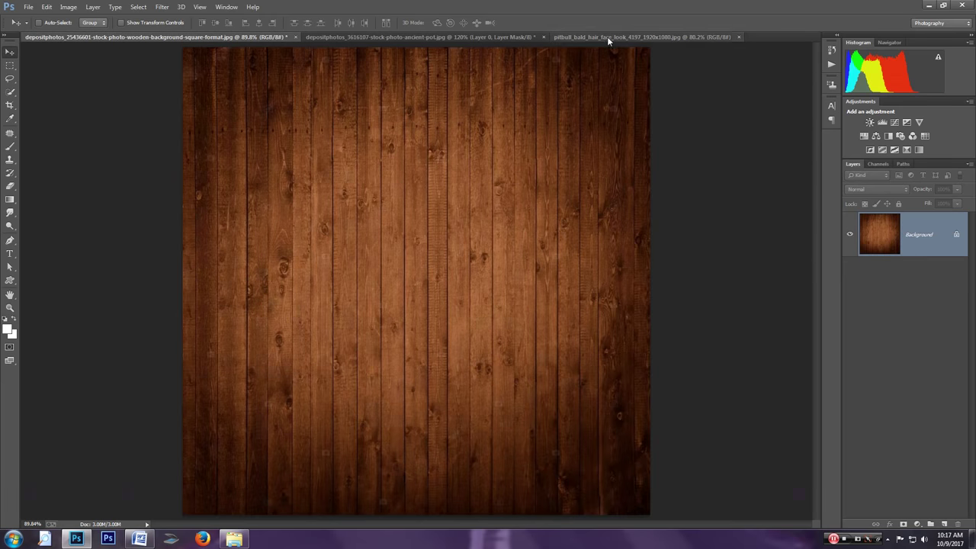
{"action": "left_click", "coordinate": [608, 36]}
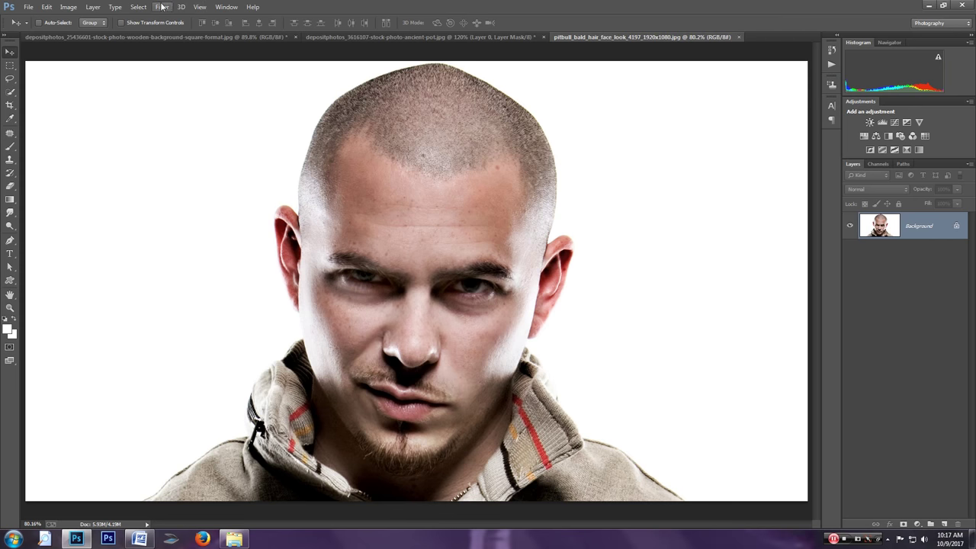
Select the white backdrop around the man with Color Range at fuzziness 40
{"action": "left_click", "coordinate": [138, 7]}
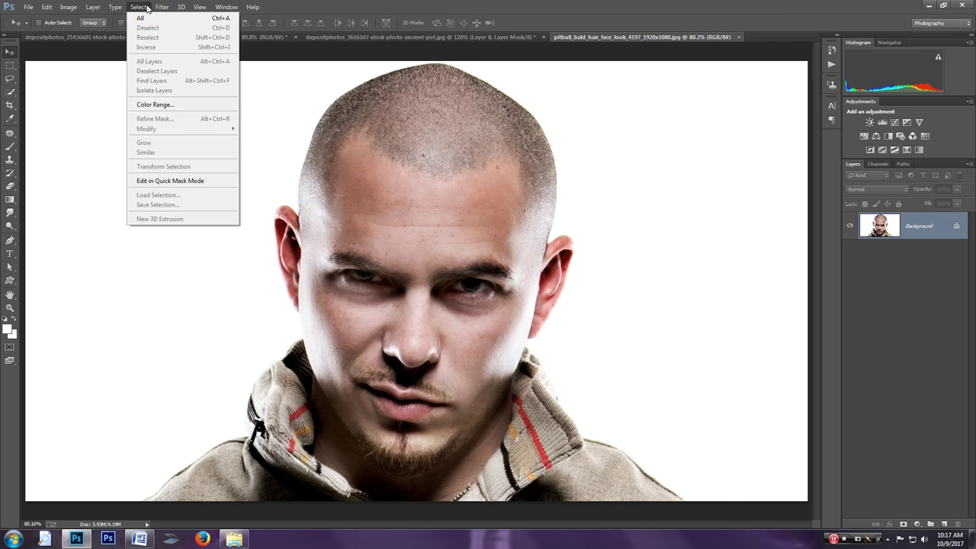
{"action": "left_click", "coordinate": [158, 106]}
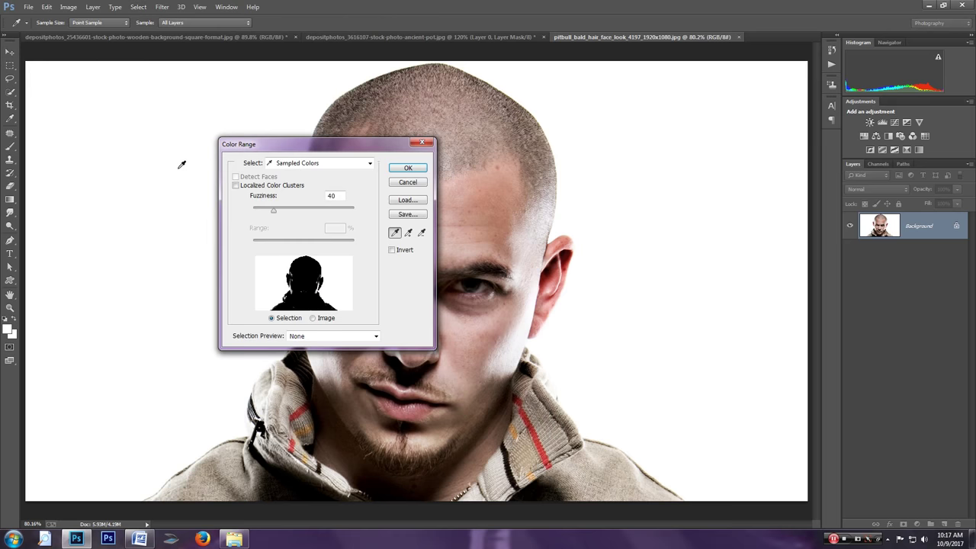
{"action": "left_click", "coordinate": [407, 168]}
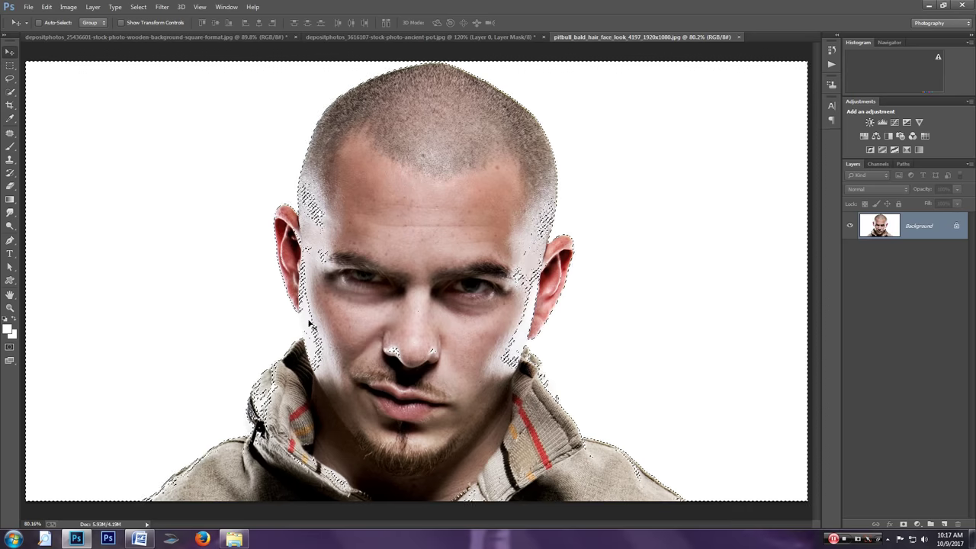
{"action": "key", "text": "b"}
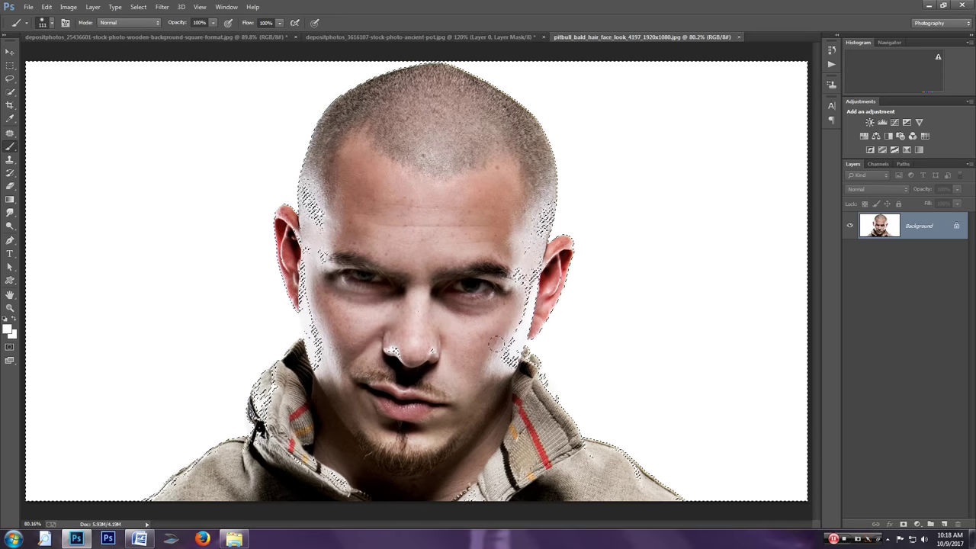
{"action": "key", "text": "ctrl+minus"}
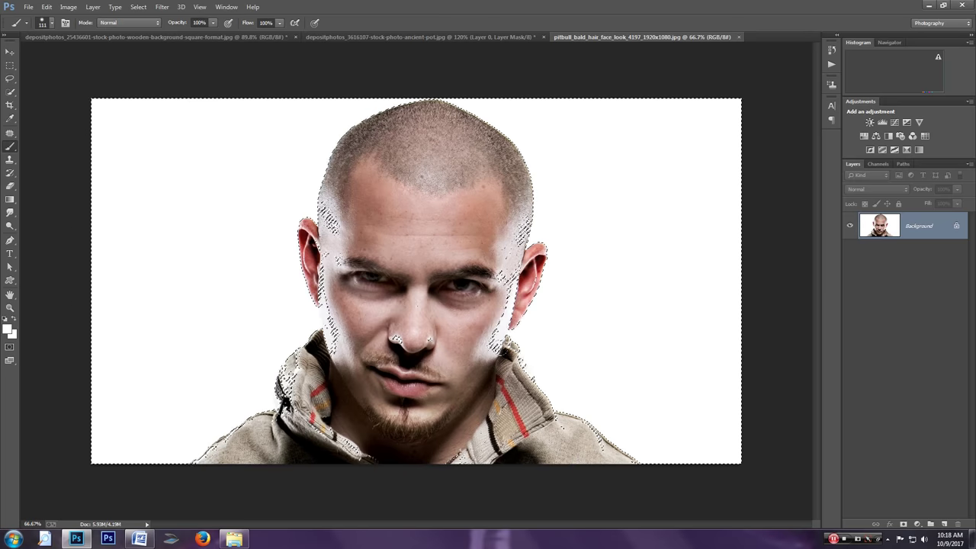
Add an inverted layer mask hiding the white backdrop, and swap colours to white and black
{"action": "left_click", "coordinate": [903, 524]}
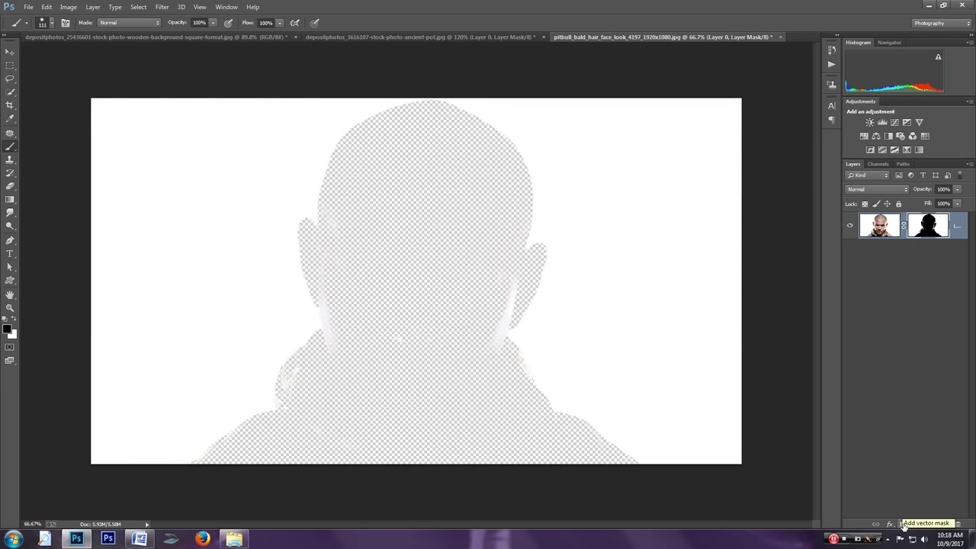
{"action": "key", "text": "ctrl+i"}
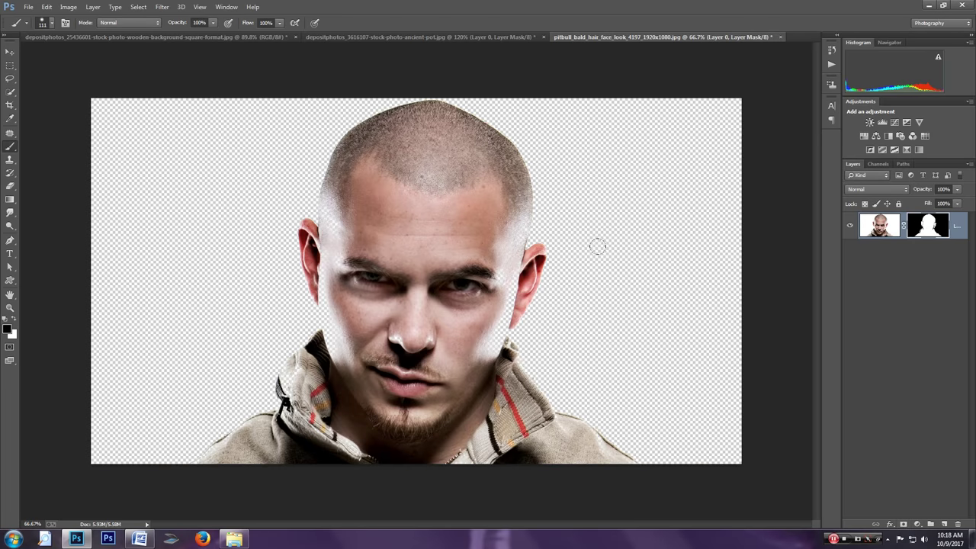
{"action": "left_click", "coordinate": [17, 319]}
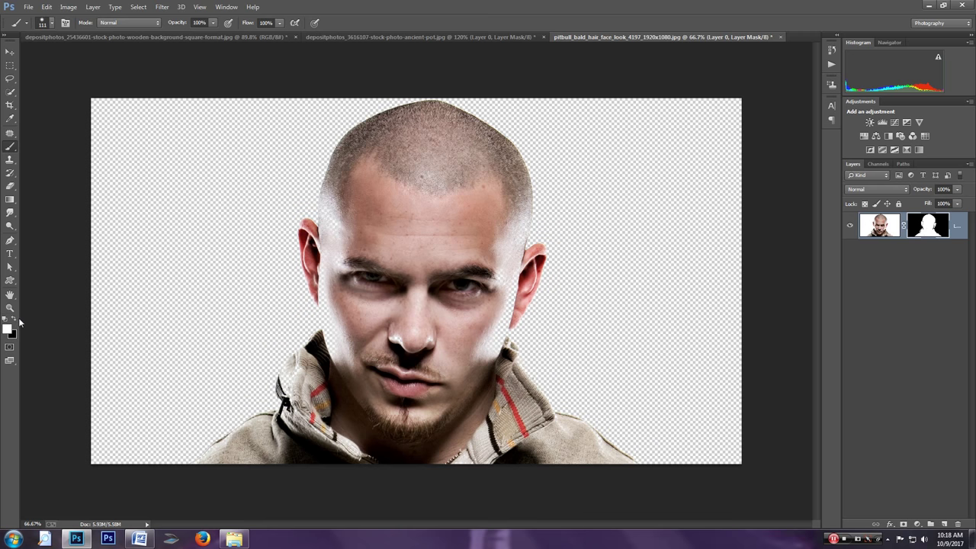
Lower the brush hardness for soft edges and create an empty Layer 1
{"action": "left_click", "coordinate": [51, 22]}
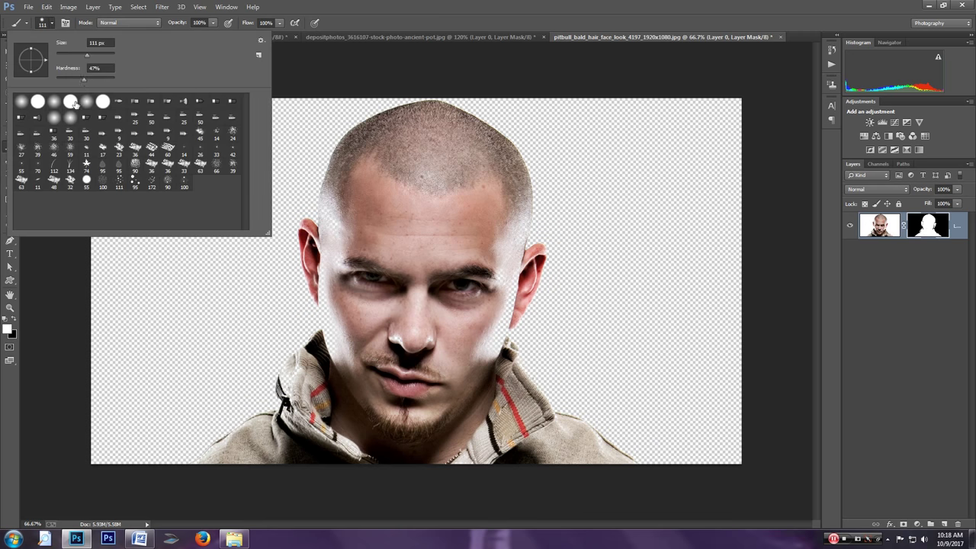
{"action": "left_click", "coordinate": [91, 78]}
{"action": "left_click", "coordinate": [49, 28]}
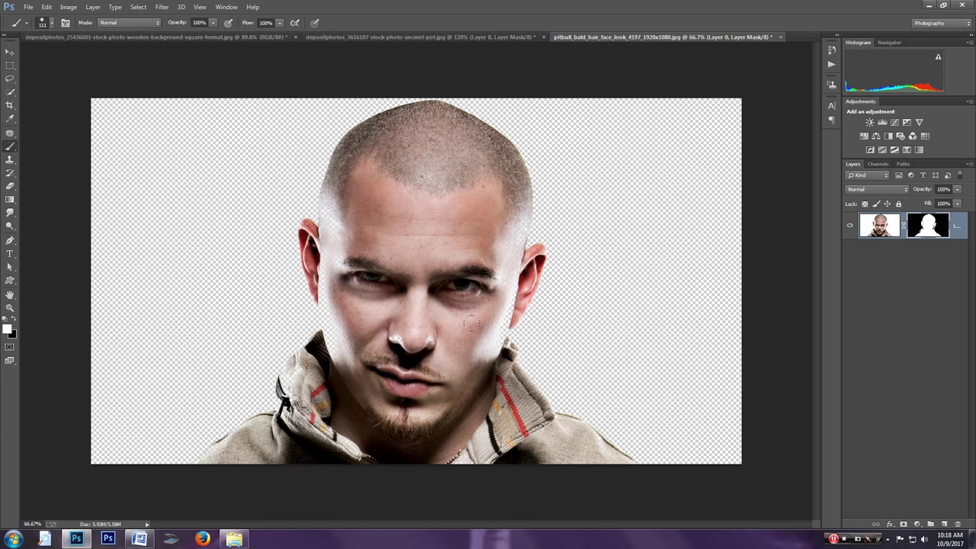
{"action": "left_click", "coordinate": [943, 523]}
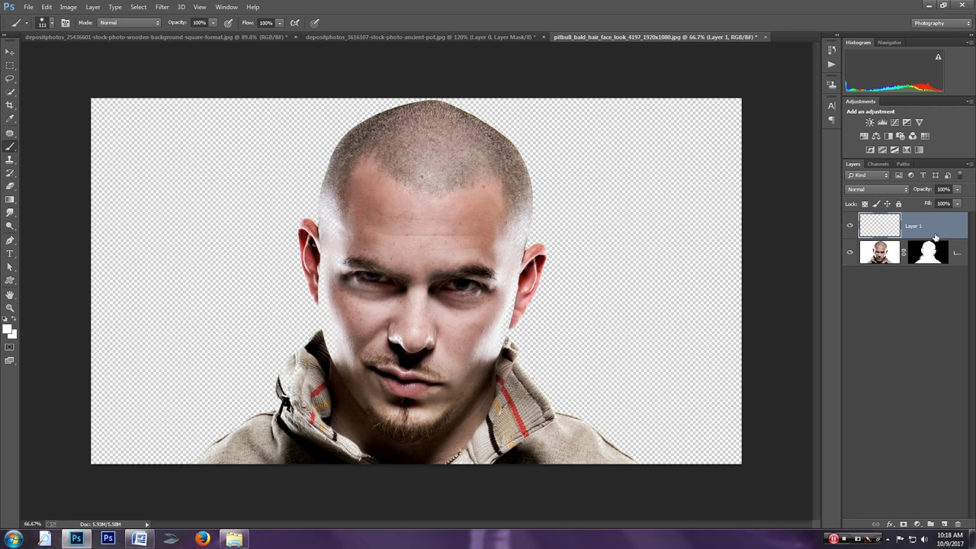
Set the foreground colour to bright green with the Paint Bucket tool active
{"action": "left_click", "coordinate": [7, 201]}
{"action": "left_click", "coordinate": [46, 207]}
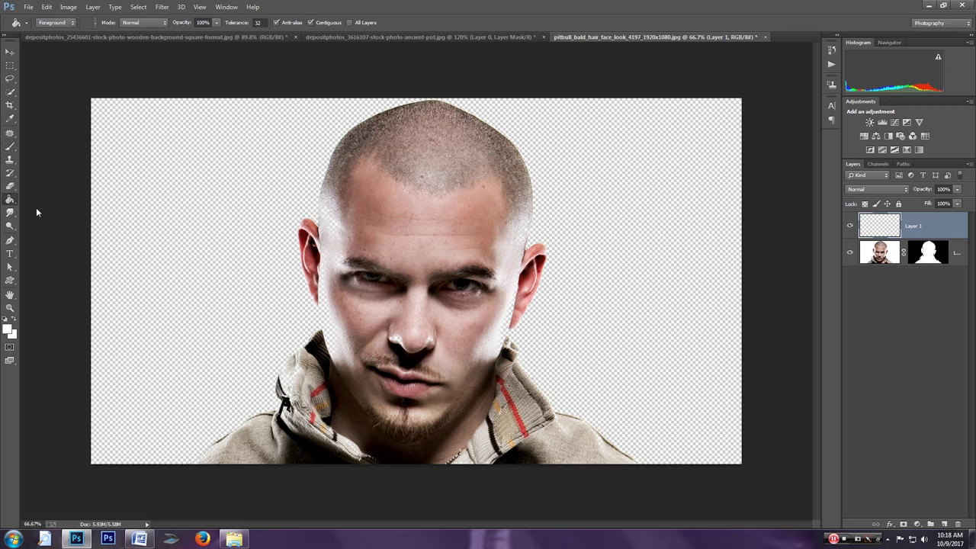
{"action": "left_click", "coordinate": [8, 328]}
{"action": "left_click", "coordinate": [682, 164]}
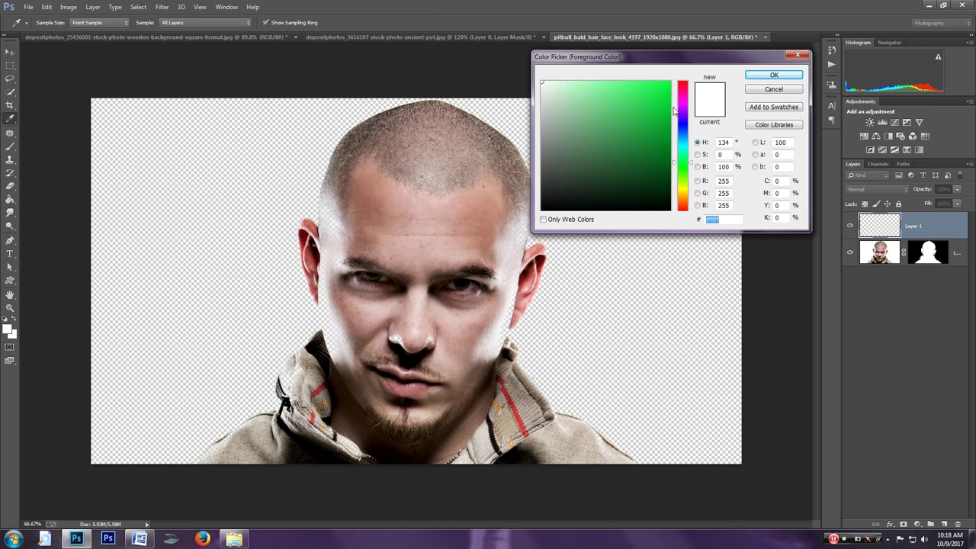
{"action": "left_click", "coordinate": [667, 84]}
{"action": "left_click", "coordinate": [773, 75]}
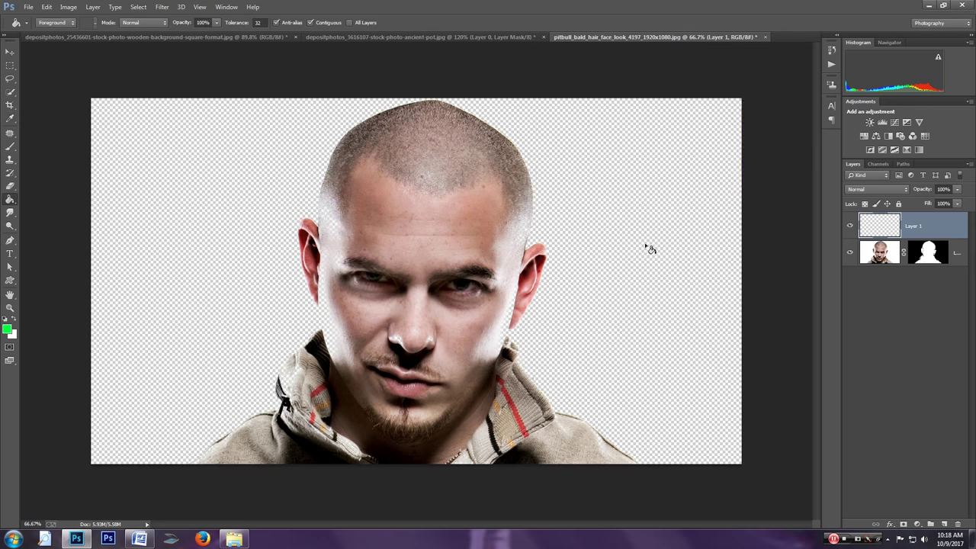
Fill Layer 1 with green, move it beneath the man's layer, and select his mask
{"action": "left_click", "coordinate": [668, 216]}
{"action": "left_click_drag", "start_coordinate": [934, 242], "coordinate": [910, 304]}
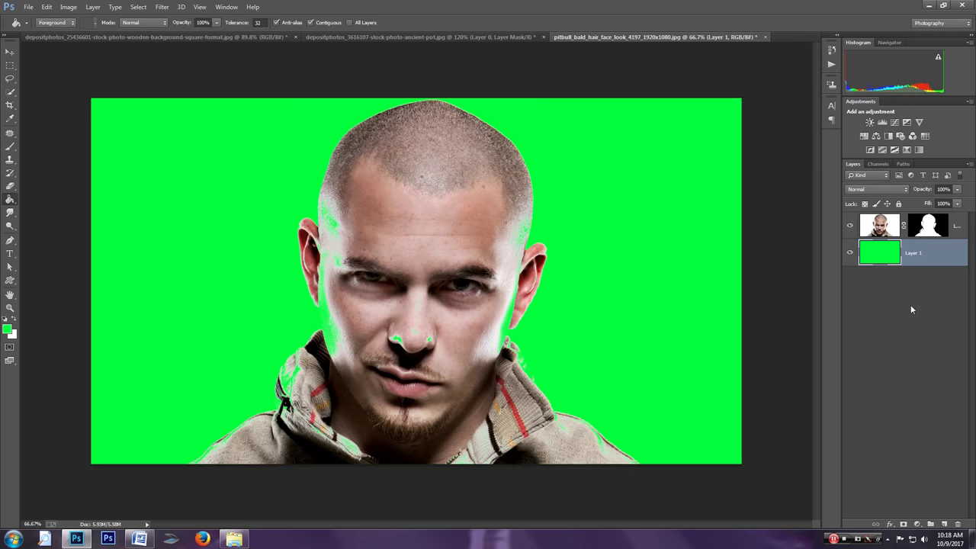
{"action": "left_click", "coordinate": [927, 226]}
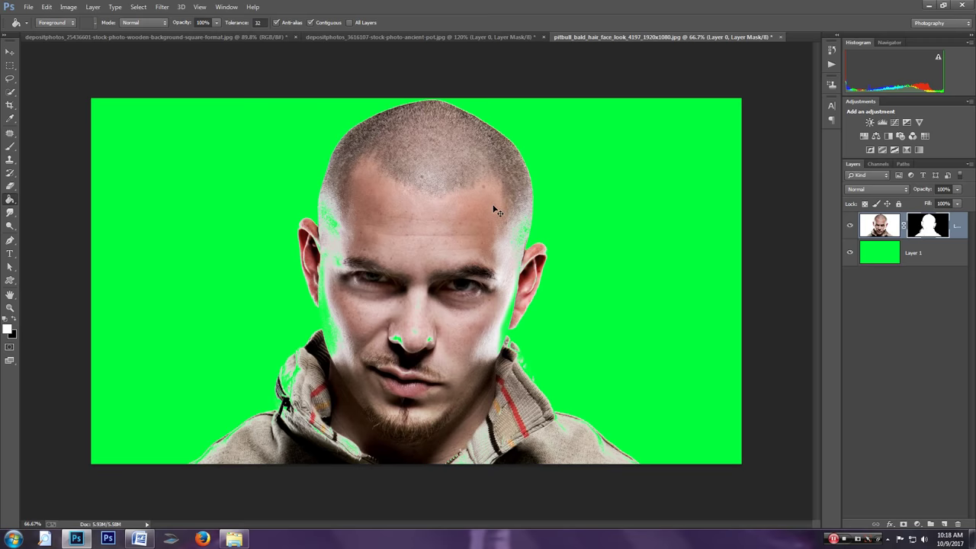
{"action": "key", "text": "ctrl+plus"}
Brush the mask along the left temple, jaw, collar and shoulder to remove green fringe
{"action": "left_click", "coordinate": [10, 147]}
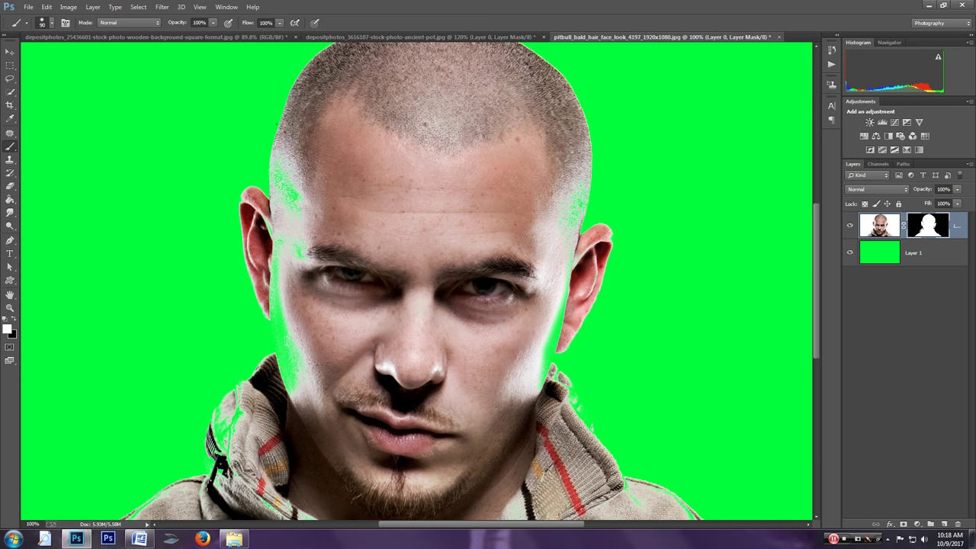
{"action": "mouse_move", "coordinate": [286, 160]}
{"action": "left_mouse_down"}
{"action": "mouse_move", "coordinate": [274, 282]}
{"action": "mouse_move", "coordinate": [292, 373]}
{"action": "left_mouse_up"}
{"action": "left_click_drag", "start_coordinate": [279, 326], "coordinate": [292, 379]}
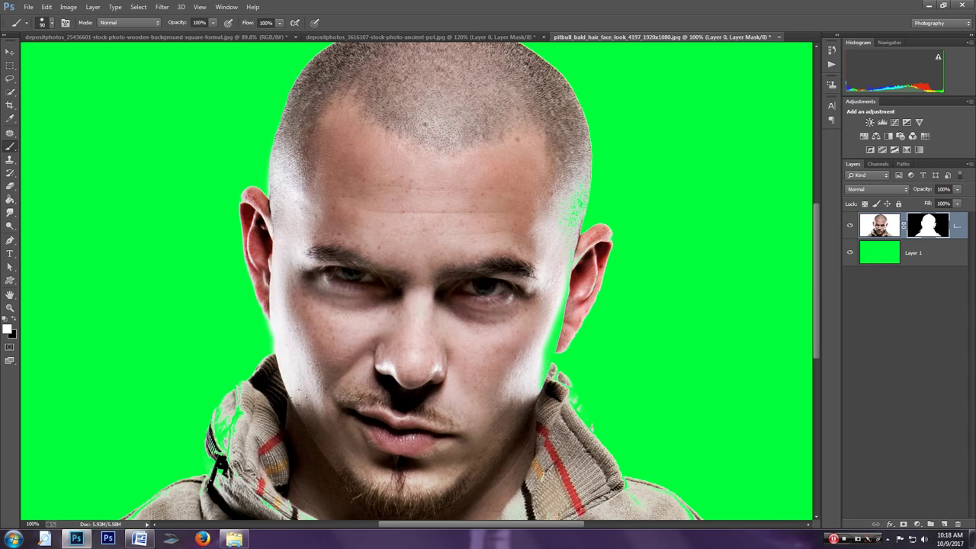
{"action": "scroll", "coordinate": [416, 281], "scroll_direction": "down", "scroll_amount": 2}
{"action": "scroll", "coordinate": [416, 280], "scroll_direction": "down", "scroll_amount": 2}
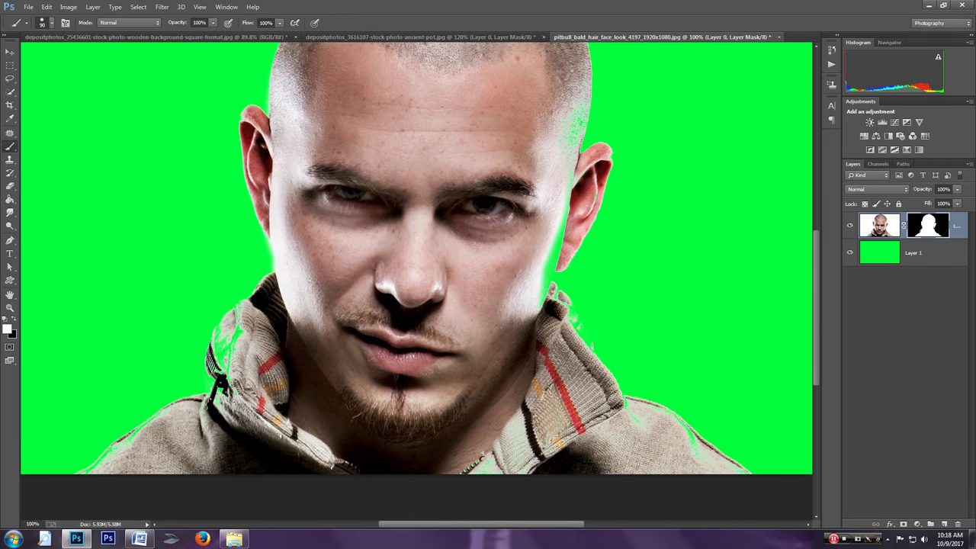
{"action": "left_click_drag", "start_coordinate": [227, 372], "coordinate": [222, 354]}
{"action": "mouse_move", "coordinate": [218, 375]}
{"action": "left_mouse_down"}
{"action": "mouse_move", "coordinate": [223, 330]}
{"action": "mouse_move", "coordinate": [238, 320]}
{"action": "left_mouse_up"}
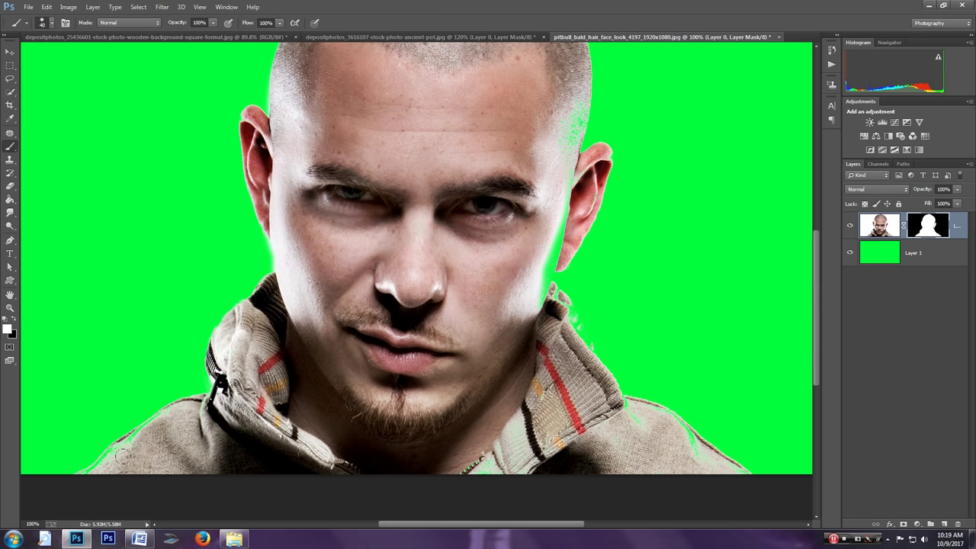
{"action": "mouse_move", "coordinate": [122, 455]}
{"action": "left_mouse_down"}
{"action": "mouse_move", "coordinate": [80, 481]}
{"action": "mouse_move", "coordinate": [151, 424]}
{"action": "mouse_move", "coordinate": [189, 409]}
{"action": "left_mouse_up"}
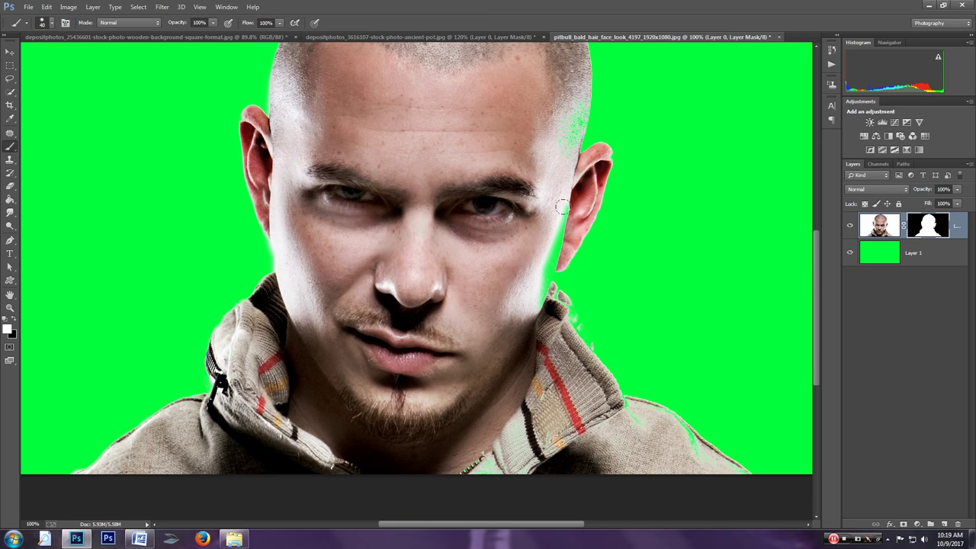
Clean the green fringe from the right scalp, jaw, neck, collar and shoulder edges
{"action": "left_click_drag", "start_coordinate": [549, 259], "coordinate": [560, 225]}
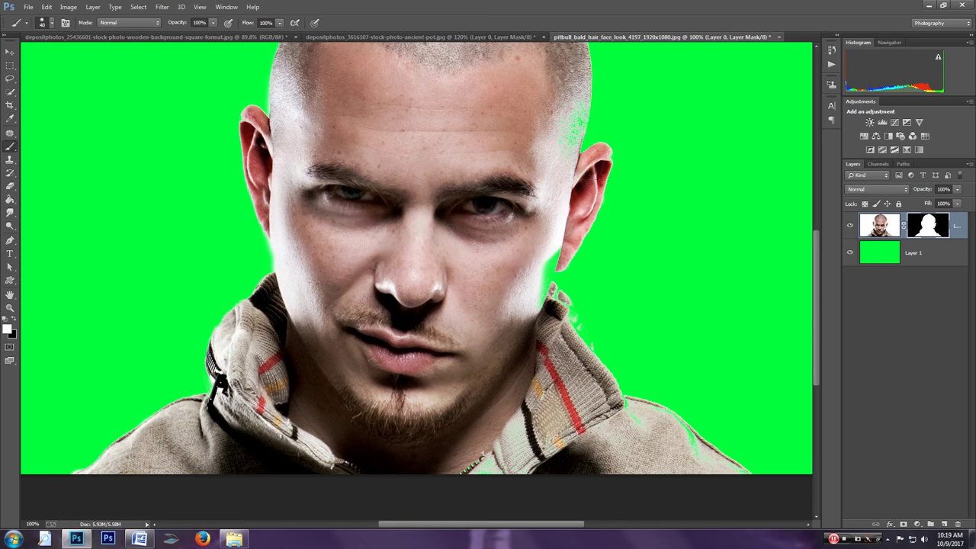
{"action": "left_click_drag", "start_coordinate": [578, 103], "coordinate": [556, 169]}
{"action": "left_click_drag", "start_coordinate": [548, 252], "coordinate": [540, 298]}
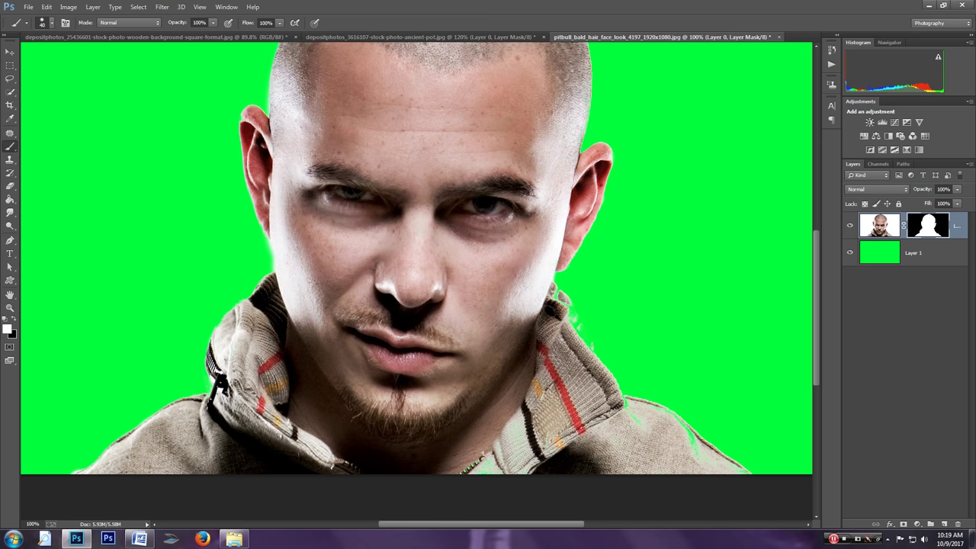
{"action": "left_click_drag", "start_coordinate": [547, 296], "coordinate": [572, 320]}
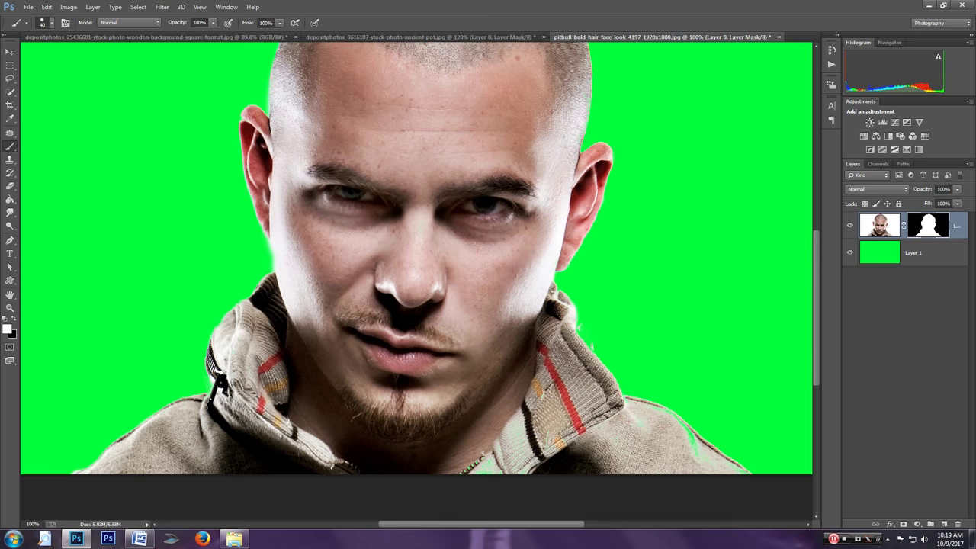
{"action": "mouse_move", "coordinate": [677, 437]}
{"action": "left_mouse_down"}
{"action": "mouse_move", "coordinate": [713, 464]}
{"action": "mouse_move", "coordinate": [665, 416]}
{"action": "left_mouse_up"}
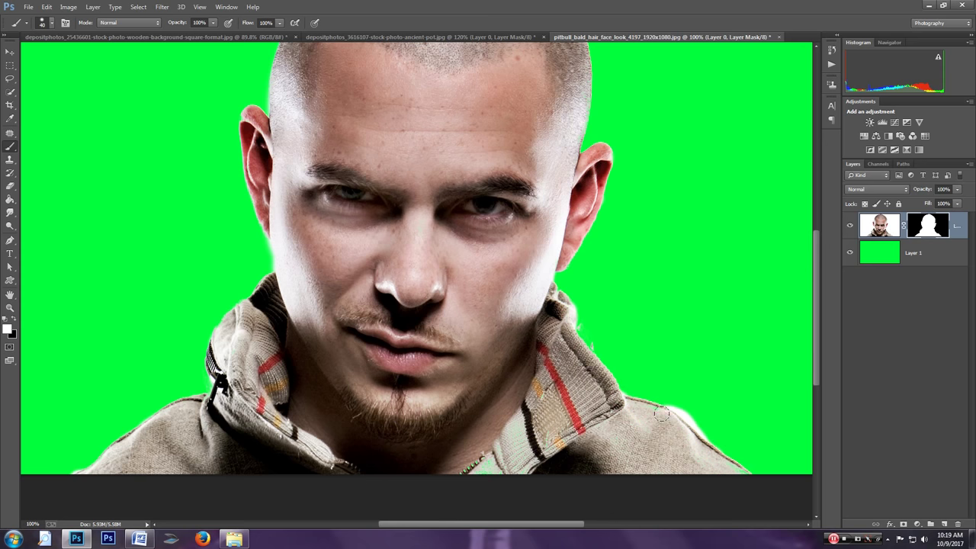
{"action": "key", "text": "ctrl+z"}
{"action": "mouse_move", "coordinate": [552, 308]}
{"action": "left_mouse_down"}
{"action": "mouse_move", "coordinate": [556, 299]}
{"action": "mouse_move", "coordinate": [586, 349]}
{"action": "left_mouse_up"}
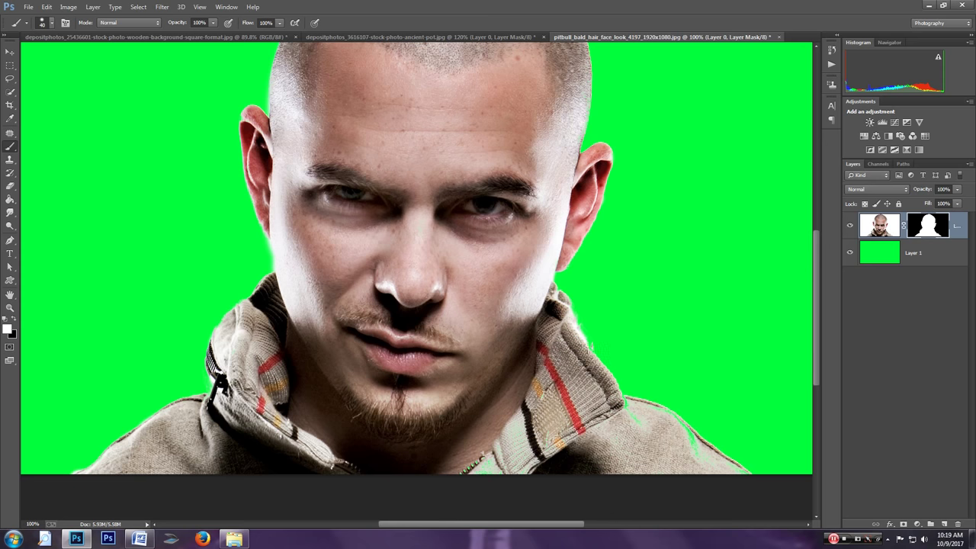
{"action": "left_click_drag", "start_coordinate": [621, 403], "coordinate": [630, 414]}
{"action": "mouse_move", "coordinate": [686, 439]}
{"action": "left_mouse_down"}
{"action": "mouse_move", "coordinate": [683, 423]}
{"action": "mouse_move", "coordinate": [656, 410]}
{"action": "left_mouse_up"}
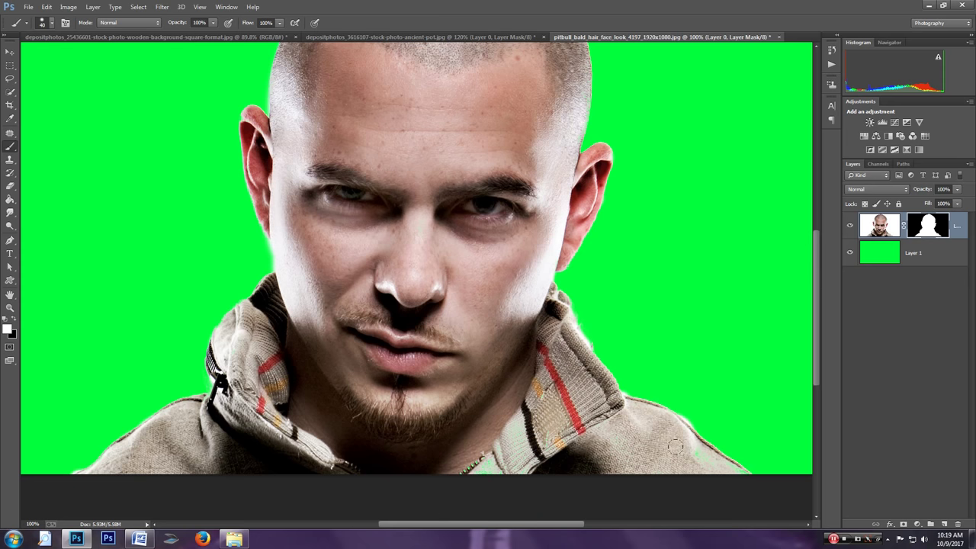
{"action": "key", "text": "x"}
{"action": "scroll", "coordinate": [728, 412], "scroll_direction": "down", "scroll_amount": 2}
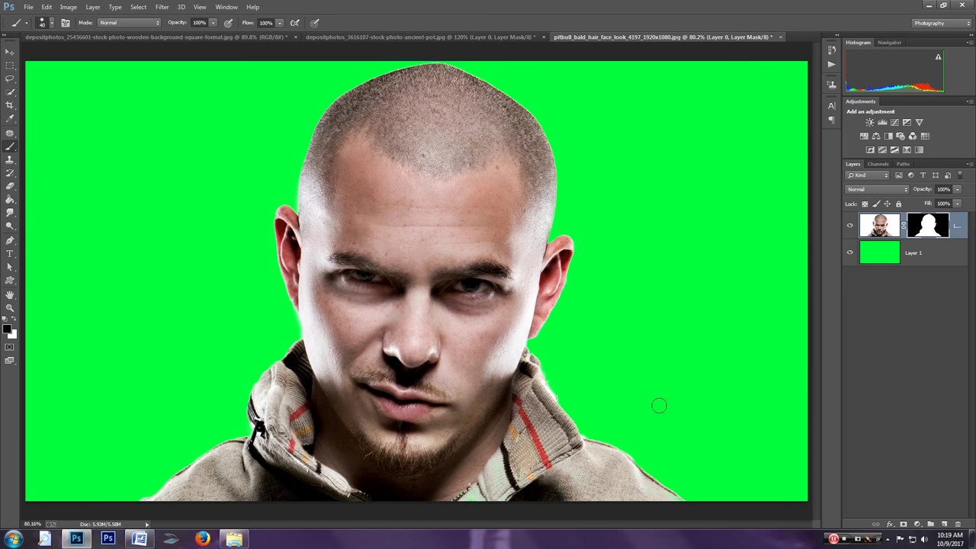
Hide the green Layer 1 and bring the man cutout into the wood document
{"action": "left_click", "coordinate": [850, 253]}
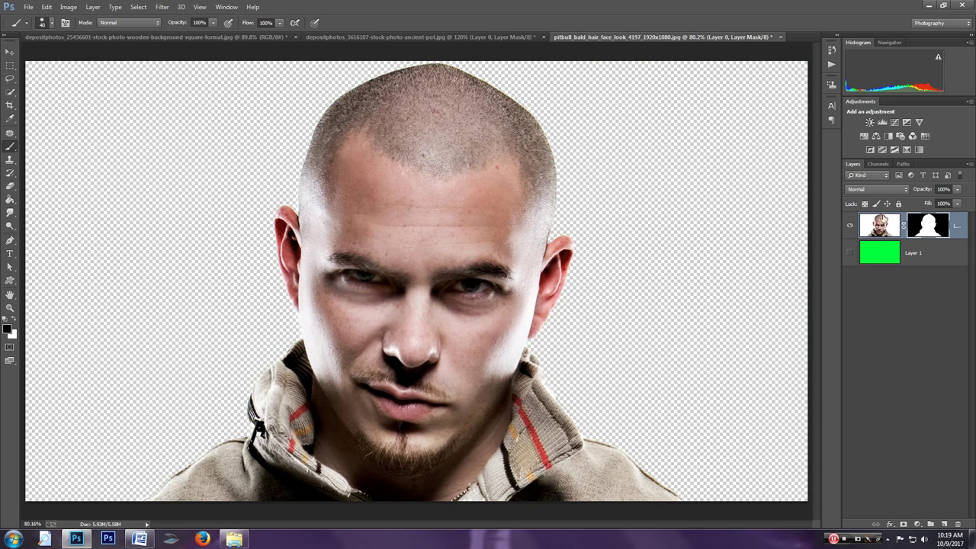
{"action": "left_click", "coordinate": [10, 51]}
{"action": "mouse_move", "coordinate": [442, 241]}
{"action": "left_mouse_down"}
{"action": "mouse_move", "coordinate": [191, 79]}
{"action": "mouse_move", "coordinate": [196, 43]}
{"action": "mouse_move", "coordinate": [404, 225]}
{"action": "left_mouse_up"}
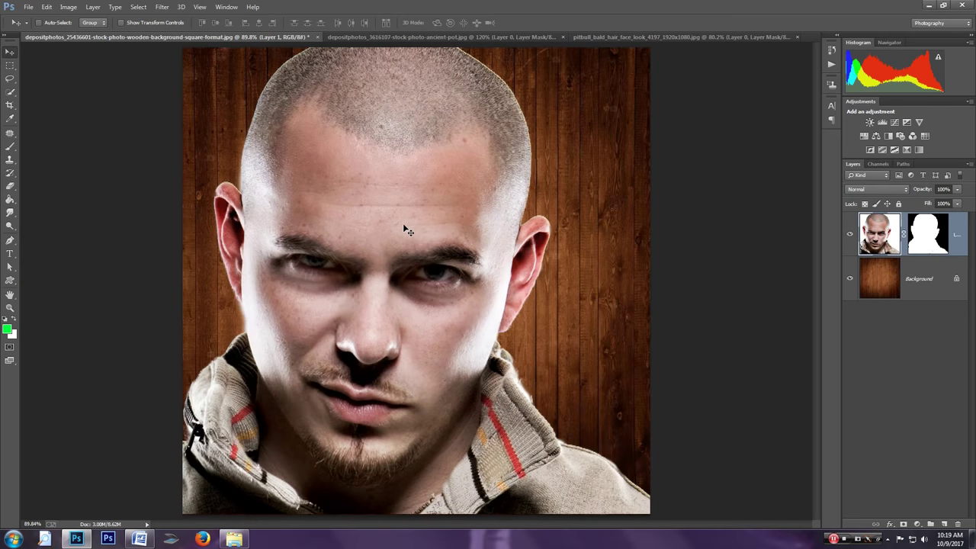
{"action": "key", "text": "ctrl+minus"}
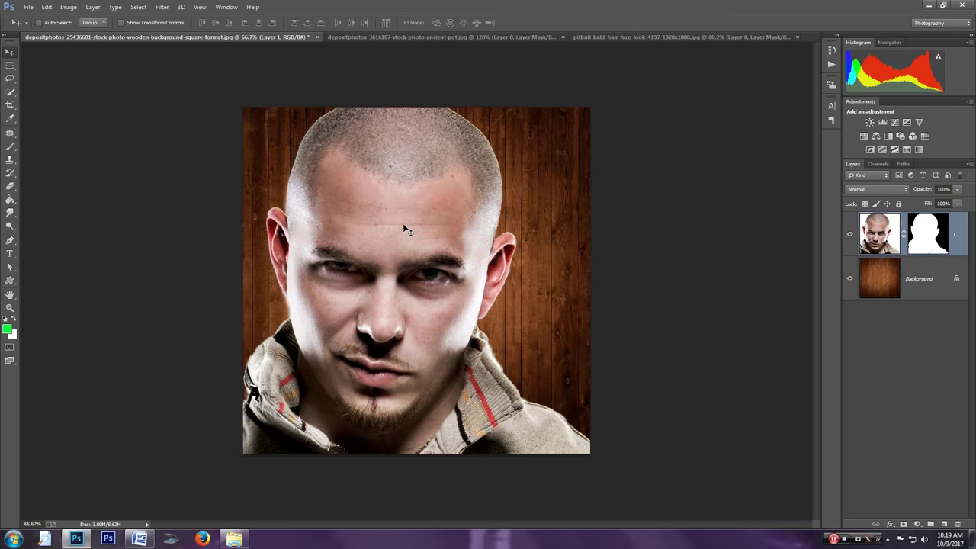
Scale the man to about 47% and position him low in the centre of the wood
{"action": "key", "text": "ctrl+t"}
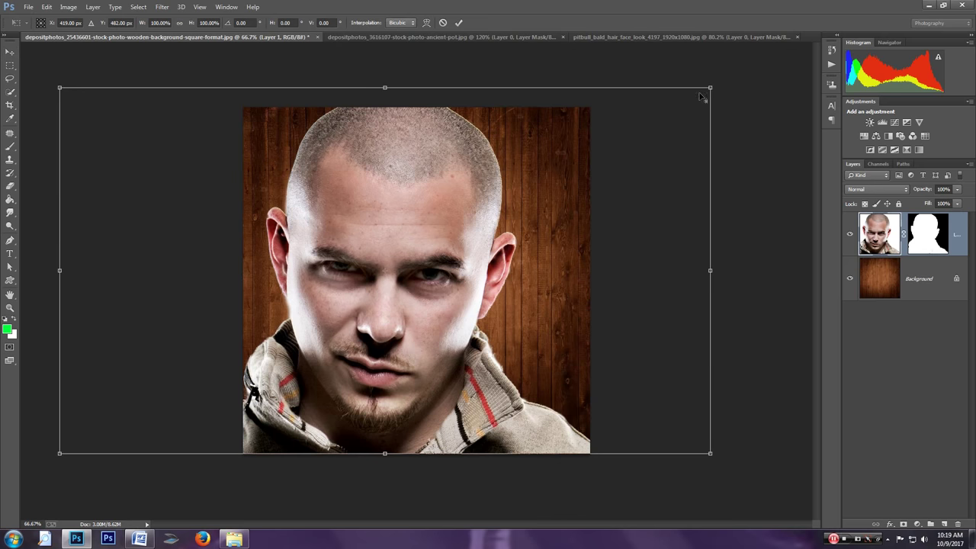
{"action": "left_click_drag", "start_coordinate": [710, 88], "coordinate": [619, 138]}
{"action": "mouse_move", "coordinate": [471, 267]}
{"action": "left_mouse_down"}
{"action": "mouse_move", "coordinate": [494, 334]}
{"action": "mouse_move", "coordinate": [496, 325]}
{"action": "left_mouse_up"}
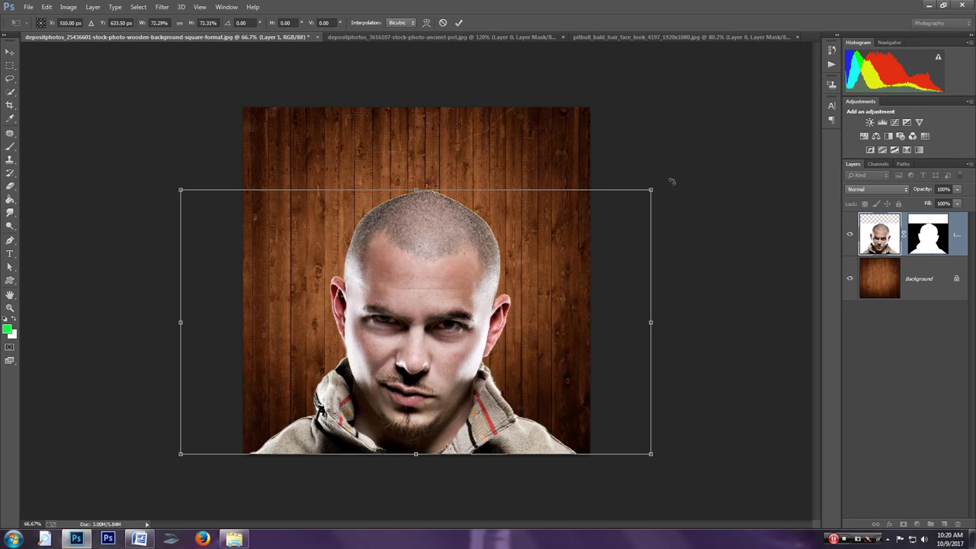
{"action": "left_click_drag", "start_coordinate": [650, 190], "coordinate": [570, 235]}
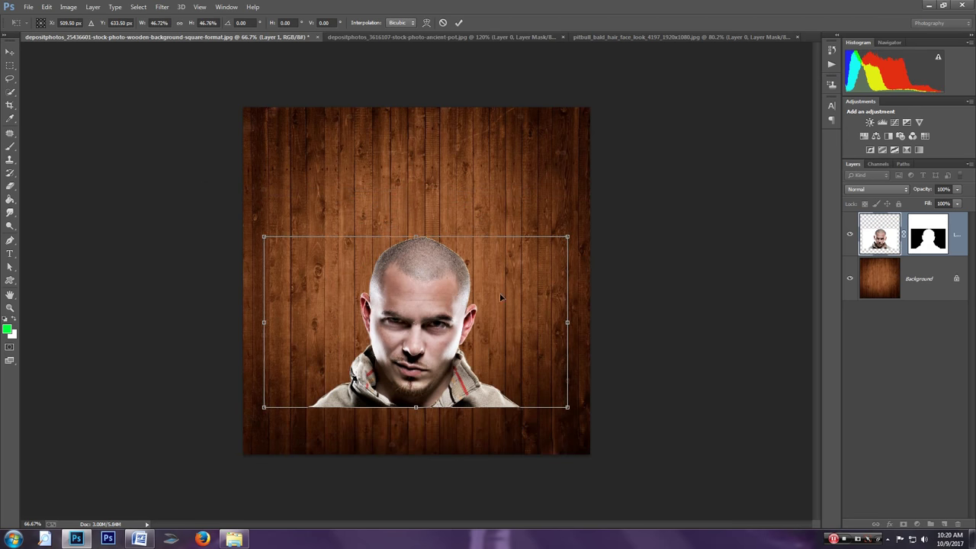
{"action": "left_click_drag", "start_coordinate": [497, 292], "coordinate": [501, 332]}
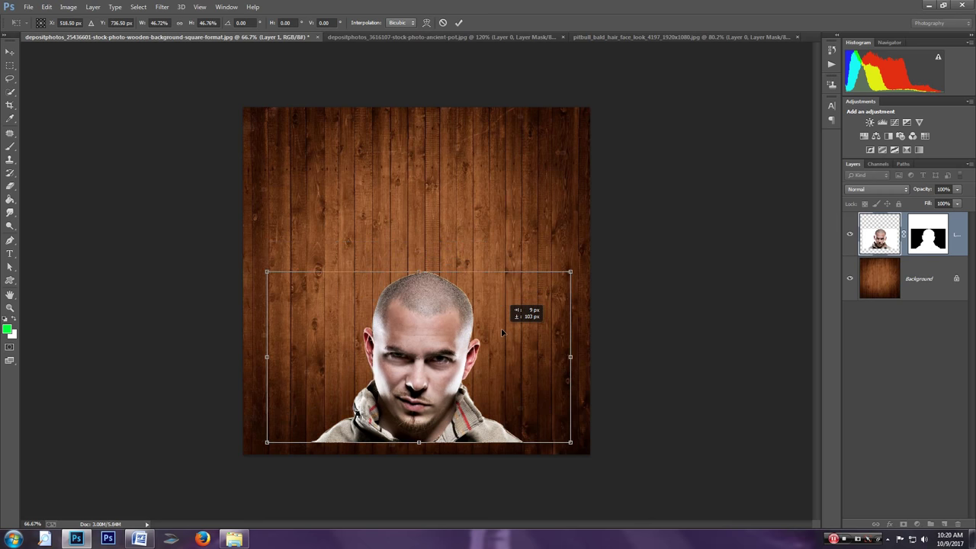
{"action": "left_click_drag", "start_coordinate": [501, 328], "coordinate": [497, 308]}
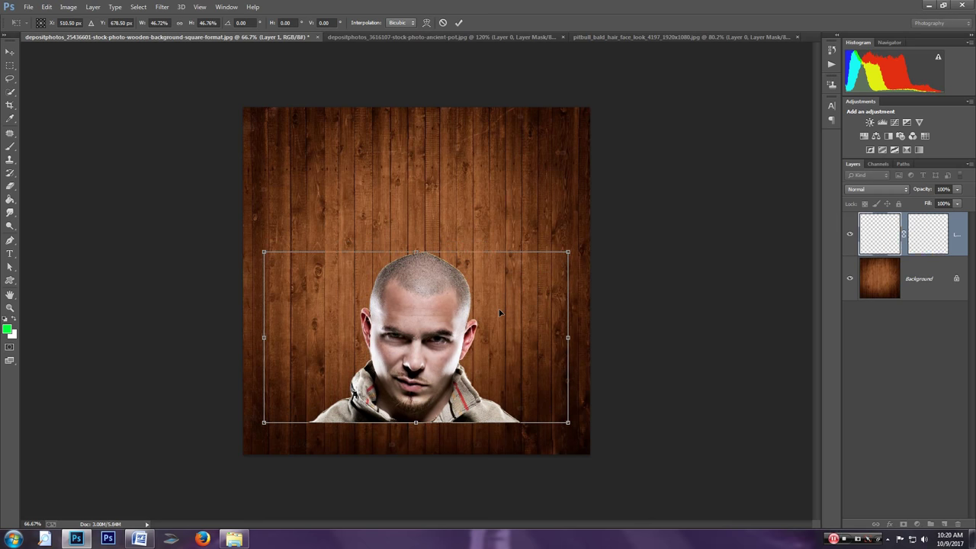
{"action": "left_click_drag", "start_coordinate": [569, 249], "coordinate": [572, 249]}
{"action": "key", "text": "Return"}
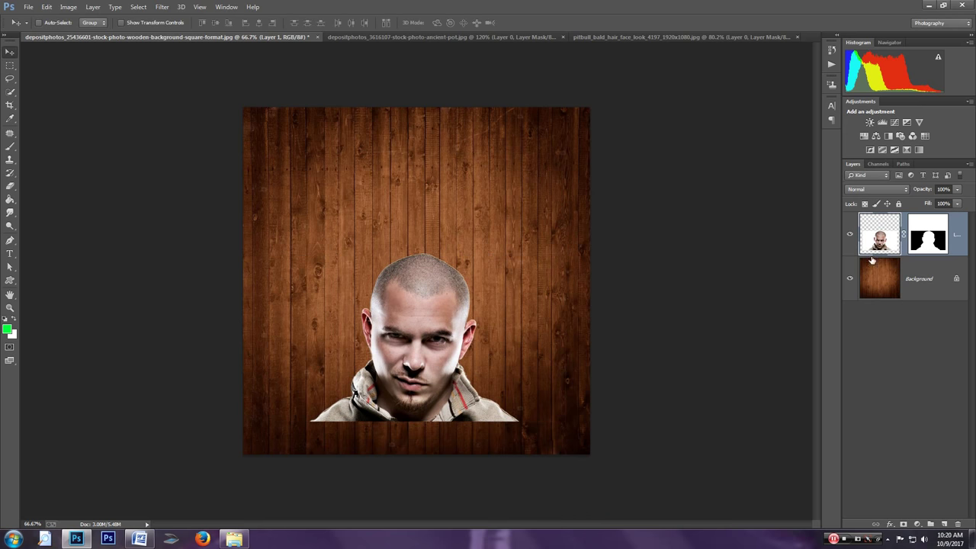
{"action": "left_click", "coordinate": [10, 105]}
Crop all four edges in around the man's head and shoulders and fit to screen
{"action": "left_click_drag", "start_coordinate": [417, 452], "coordinate": [423, 435]}
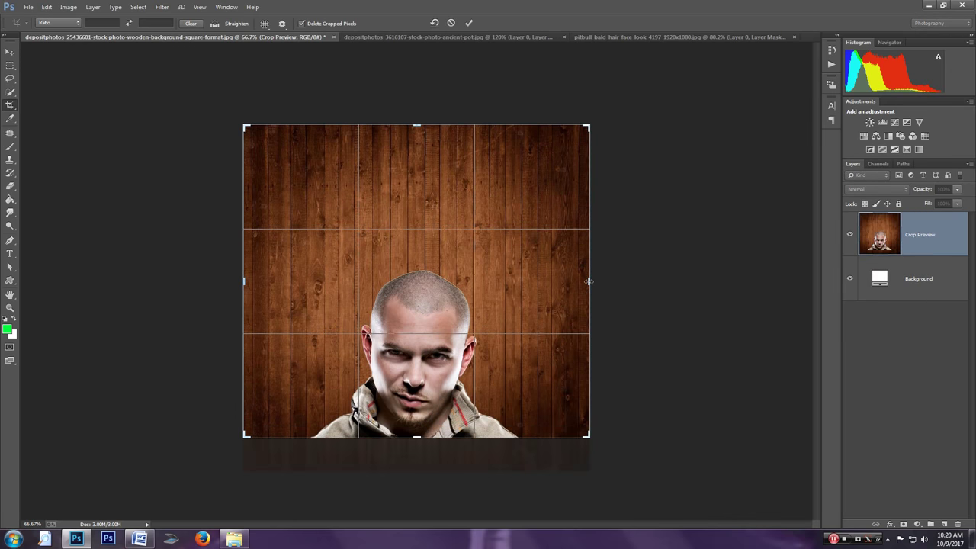
{"action": "left_click_drag", "start_coordinate": [588, 281], "coordinate": [556, 318]}
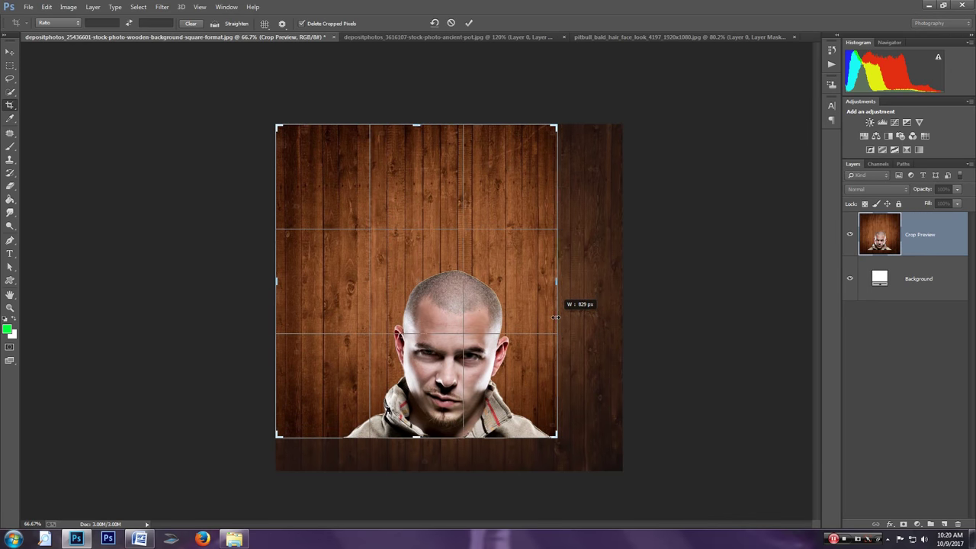
{"action": "left_click_drag", "start_coordinate": [412, 119], "coordinate": [412, 171]}
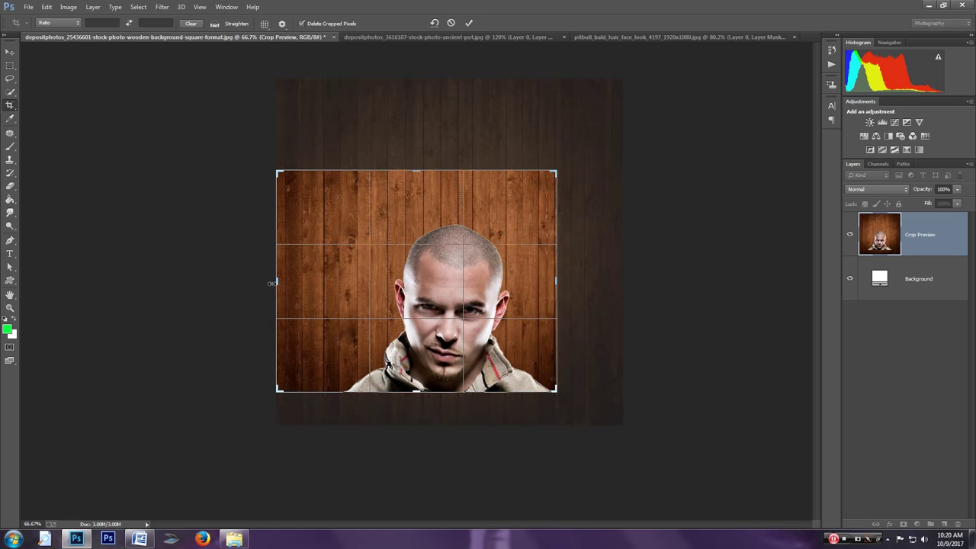
{"action": "left_click_drag", "start_coordinate": [271, 283], "coordinate": [311, 283]}
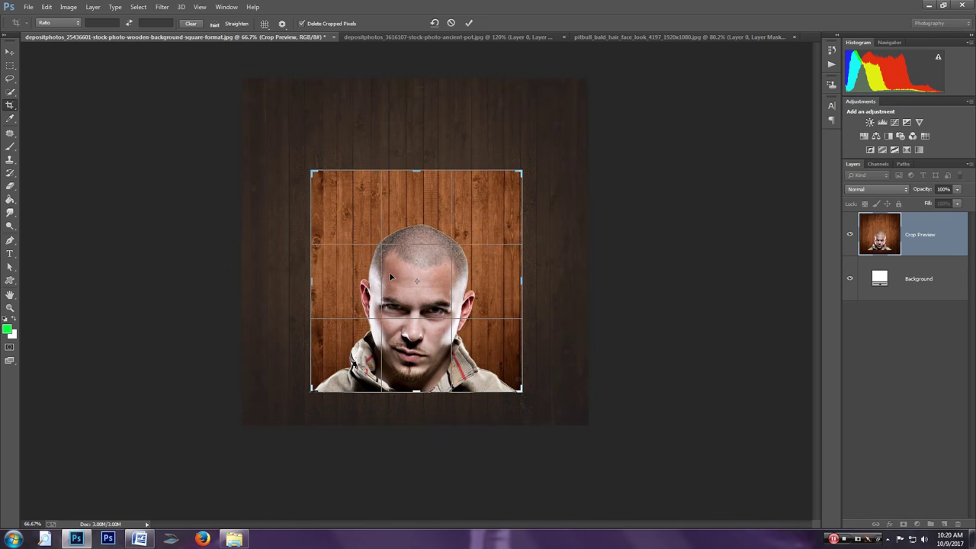
{"action": "key", "text": "Return"}
{"action": "key", "text": "ctrl+0"}
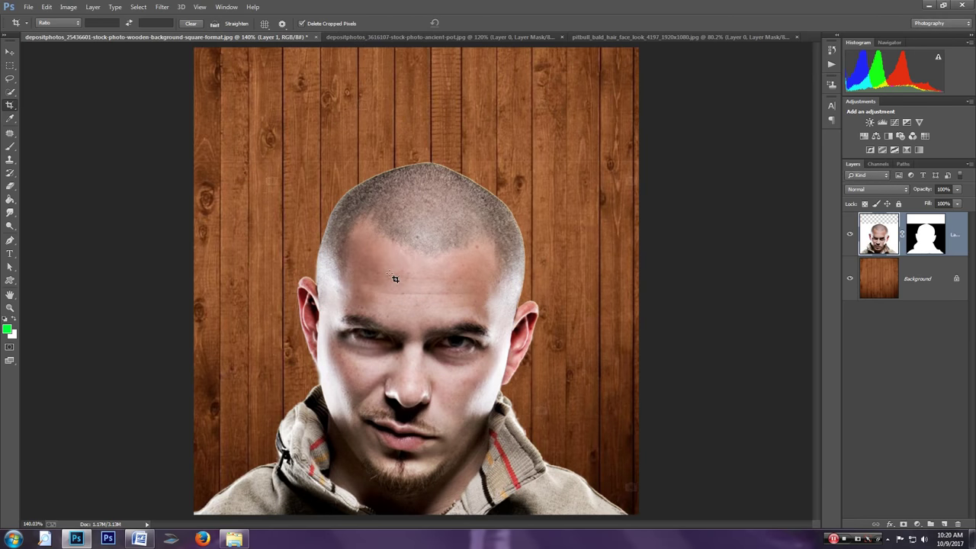
Refine the mask in Overlay view, brushing the top head outline with a size-14 refine brush
{"action": "right_click", "coordinate": [932, 242]}
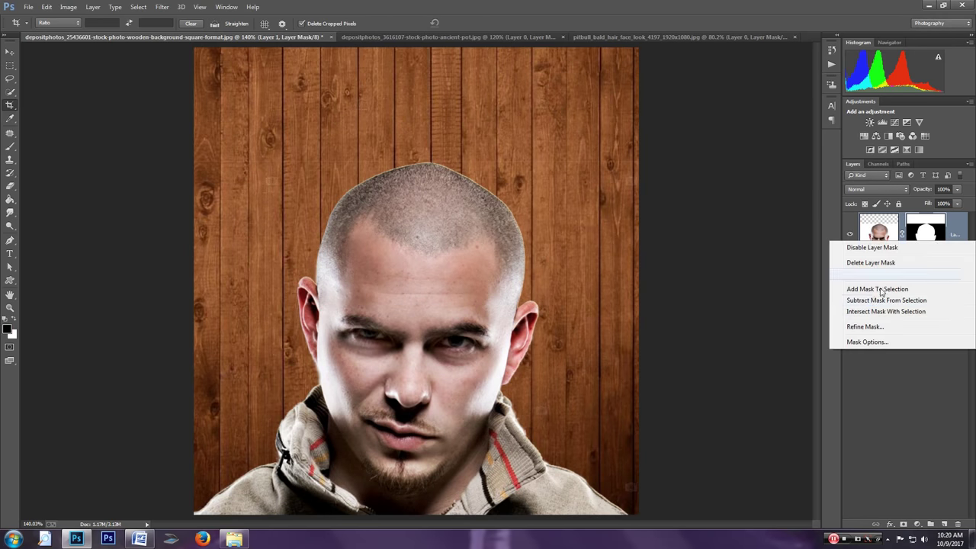
{"action": "left_click", "coordinate": [862, 327]}
{"action": "left_click", "coordinate": [733, 120]}
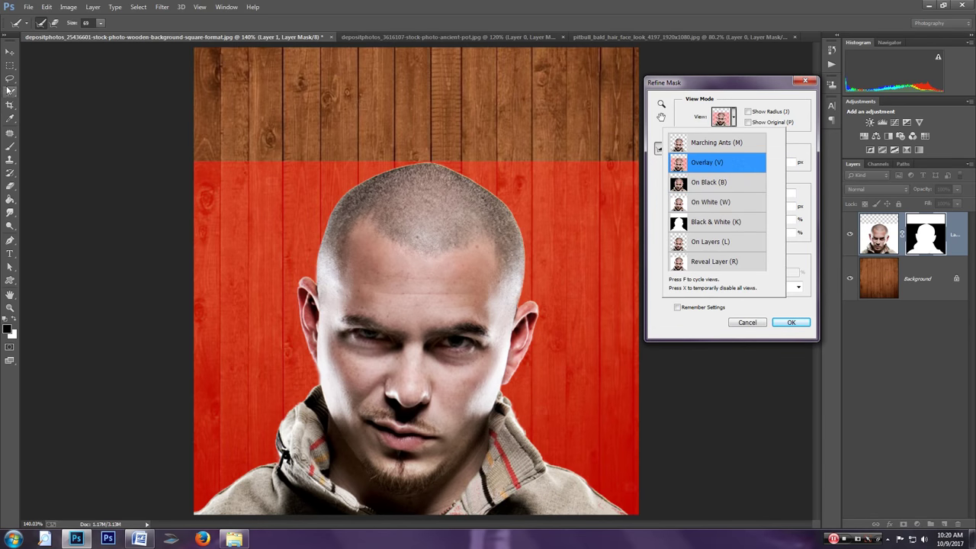
{"action": "key", "text": "bracketleft"}
{"action": "key", "text": "bracketleft"}
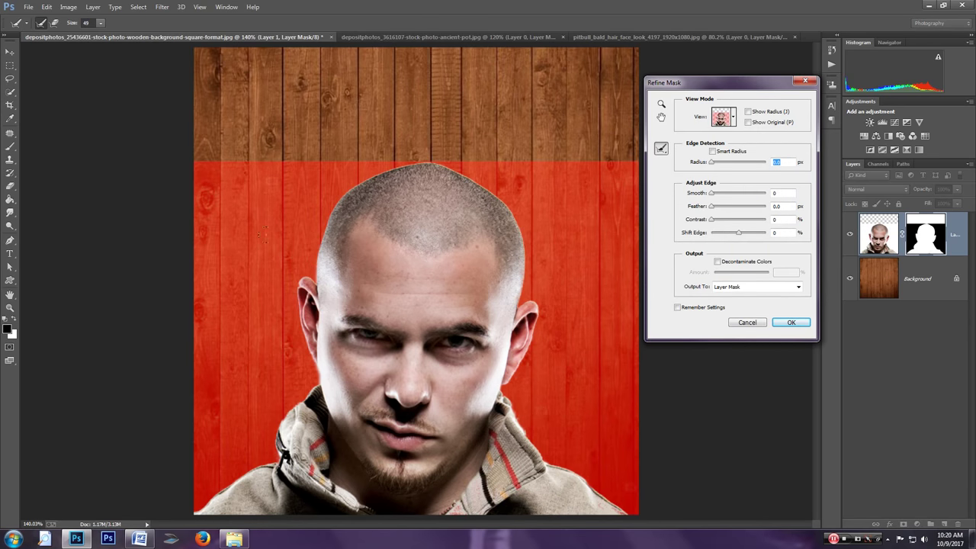
{"action": "left_click_drag", "start_coordinate": [70, 24], "coordinate": [56, 36]}
{"action": "mouse_move", "coordinate": [319, 267]}
{"action": "left_mouse_down"}
{"action": "mouse_move", "coordinate": [393, 174]}
{"action": "mouse_move", "coordinate": [475, 185]}
{"action": "mouse_move", "coordinate": [532, 260]}
{"action": "mouse_move", "coordinate": [520, 292]}
{"action": "left_mouse_up"}
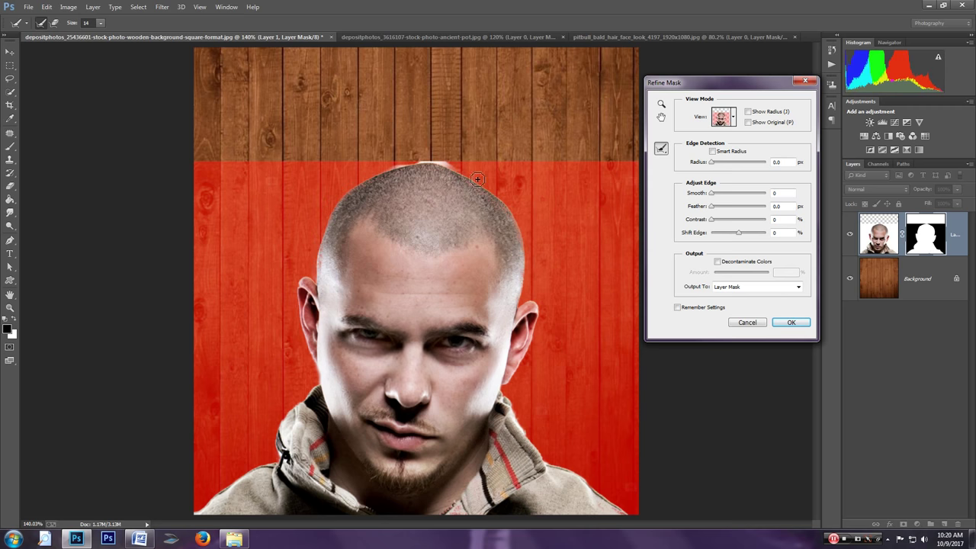
{"action": "left_click", "coordinate": [786, 323]}
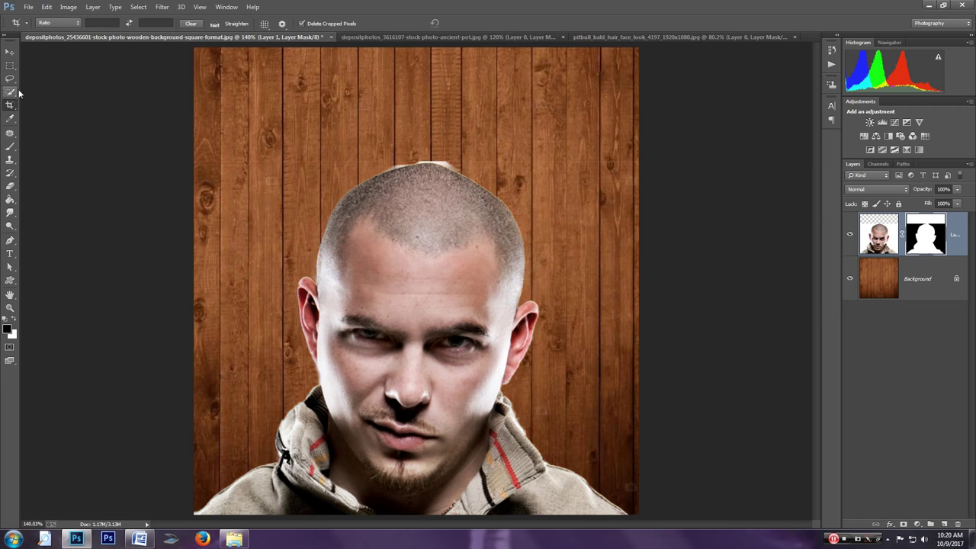
Paint out the light halo along the top of the bald head with a black brush
{"action": "left_click", "coordinate": [10, 146]}
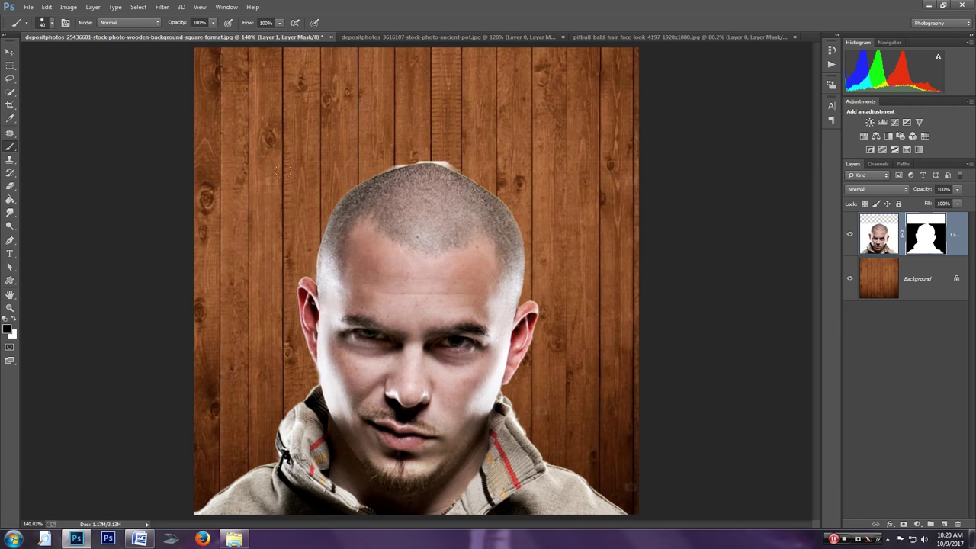
{"action": "left_click_drag", "start_coordinate": [380, 149], "coordinate": [414, 144]}
{"action": "left_click_drag", "start_coordinate": [466, 154], "coordinate": [610, 162]}
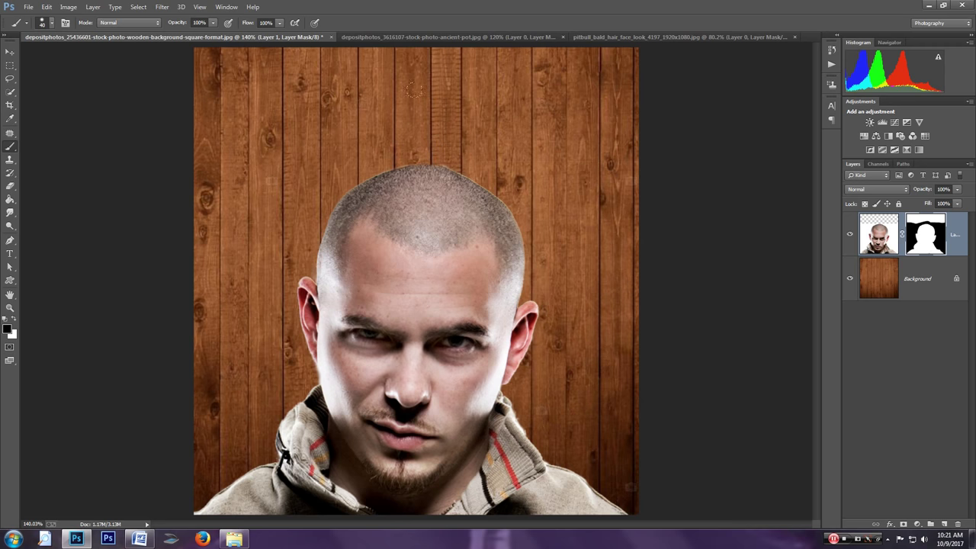
Close the bald man photo document without saving
{"action": "left_click", "coordinate": [430, 37]}
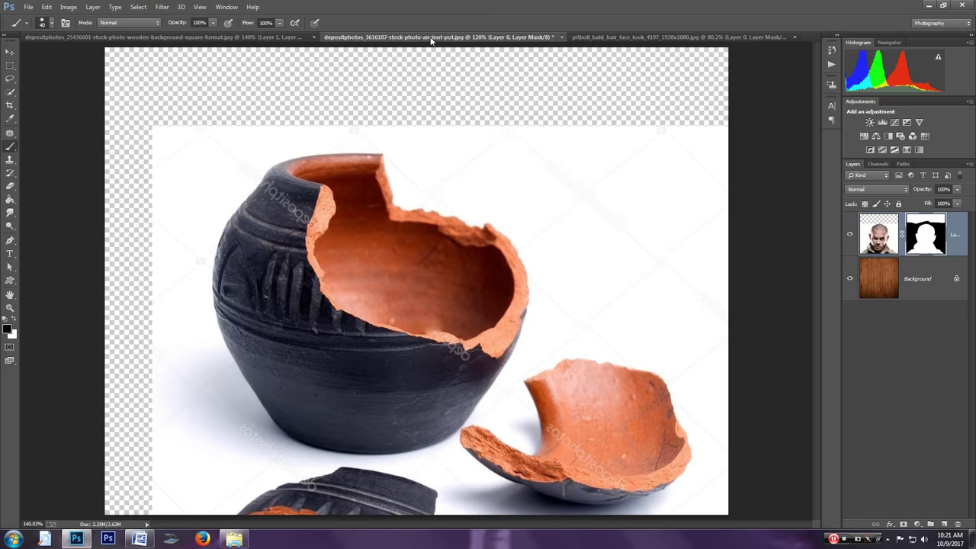
{"action": "left_click", "coordinate": [728, 37]}
{"action": "left_click", "coordinate": [795, 37]}
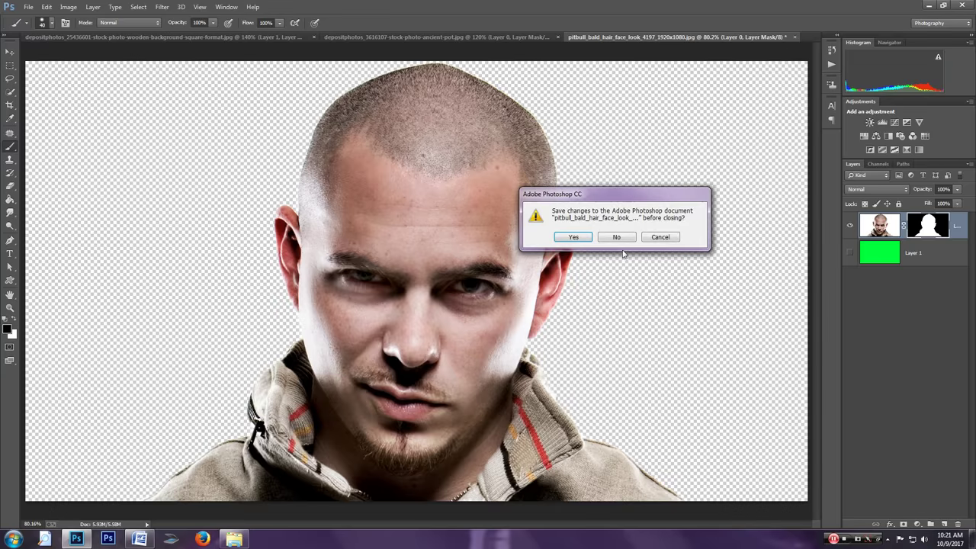
{"action": "left_click", "coordinate": [616, 237]}
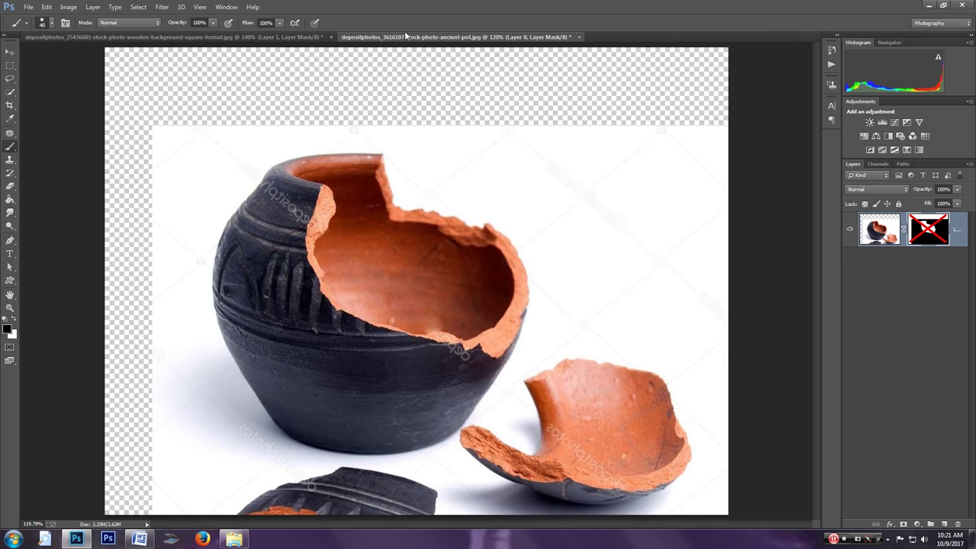
Re-enable the pot's mask and drag the pot cutout into the wooden composition
{"action": "left_click", "coordinate": [937, 236], "text": "shift"}
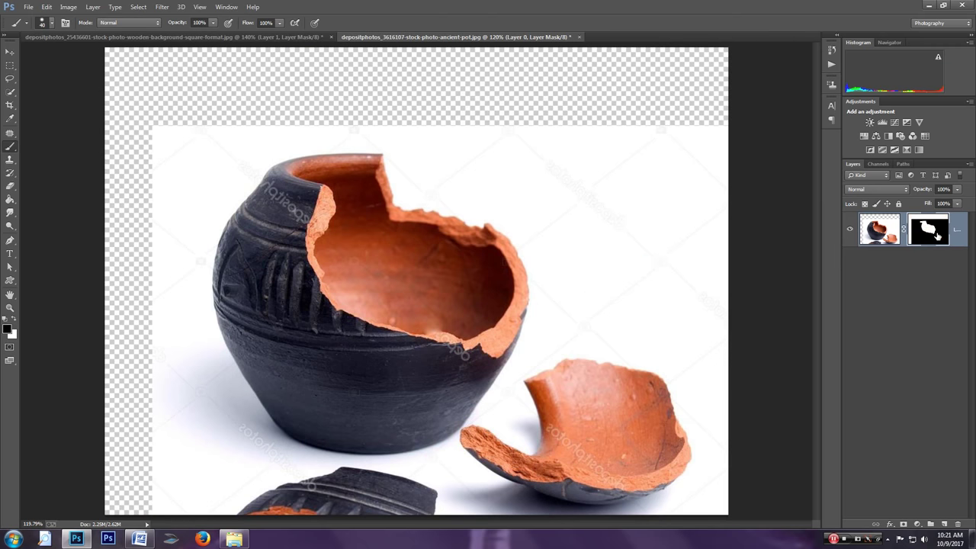
{"action": "key", "text": "v"}
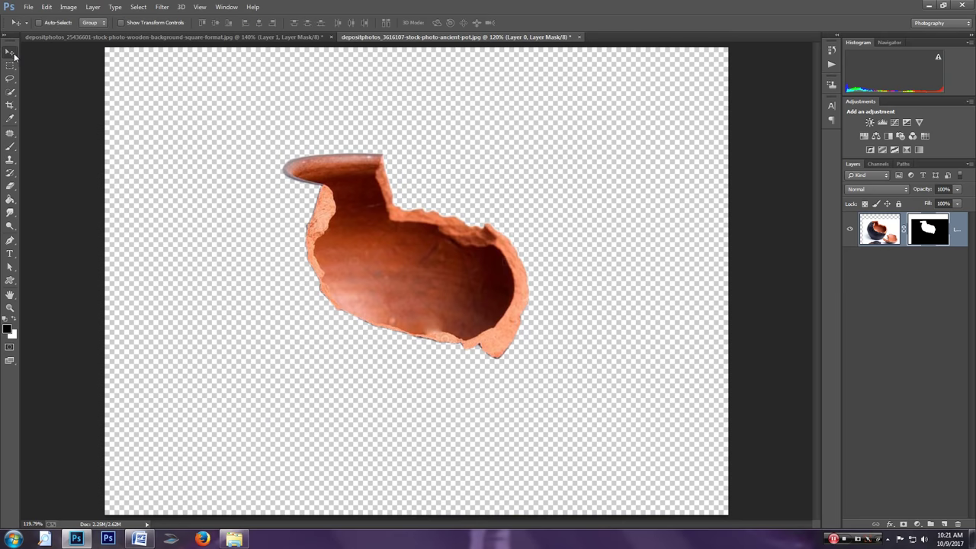
{"action": "mouse_move", "coordinate": [363, 209]}
{"action": "left_mouse_down"}
{"action": "mouse_move", "coordinate": [258, 51]}
{"action": "mouse_move", "coordinate": [324, 109]}
{"action": "left_mouse_up"}
{"action": "left_click_drag", "start_coordinate": [423, 192], "coordinate": [425, 193]}
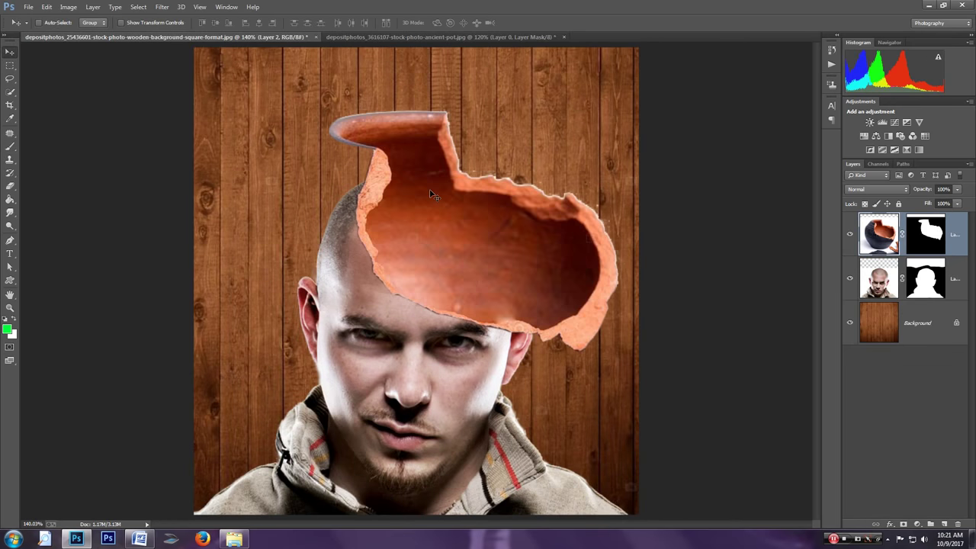
Scale the pot to about 48% and place it on top of the man's head
{"action": "key", "text": "ctrl+t"}
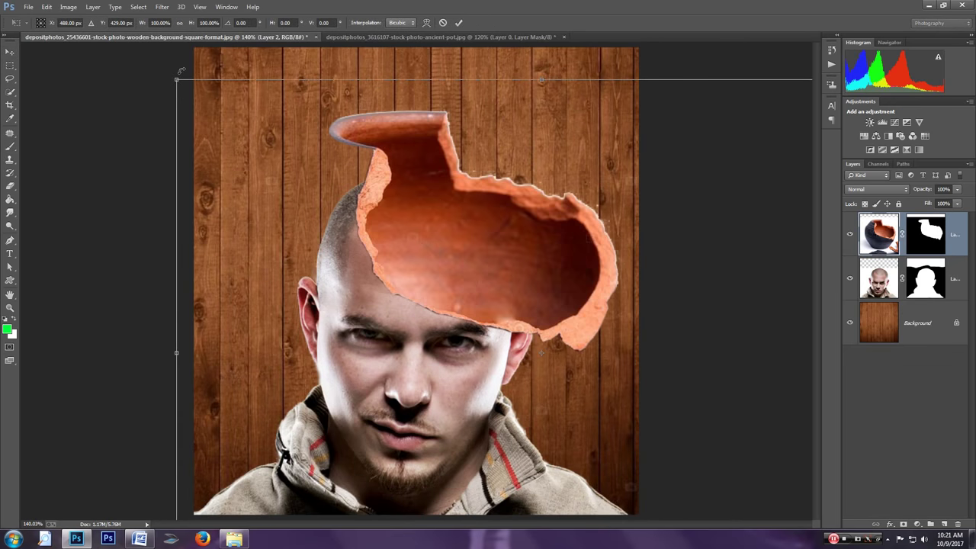
{"action": "left_click_drag", "start_coordinate": [175, 81], "coordinate": [383, 235]}
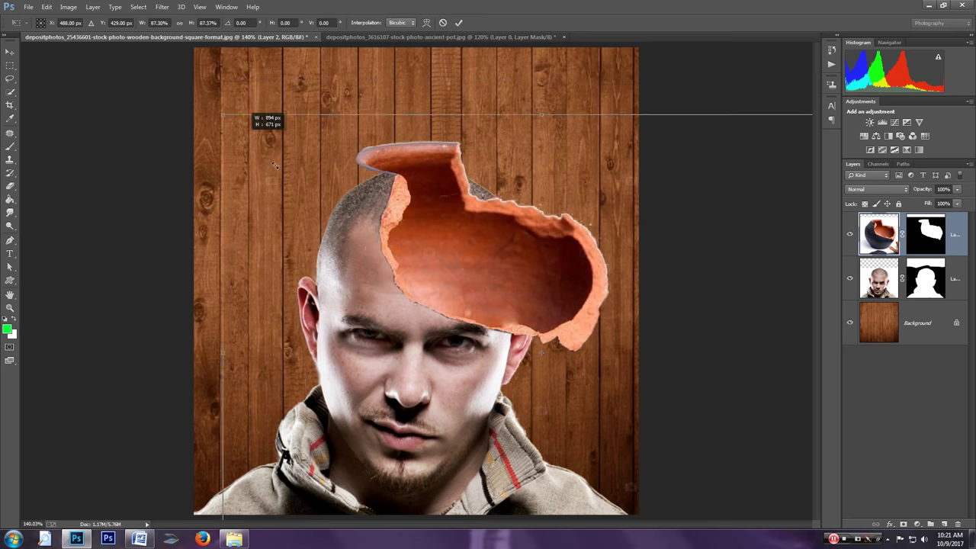
{"action": "left_click_drag", "start_coordinate": [462, 304], "coordinate": [430, 230]}
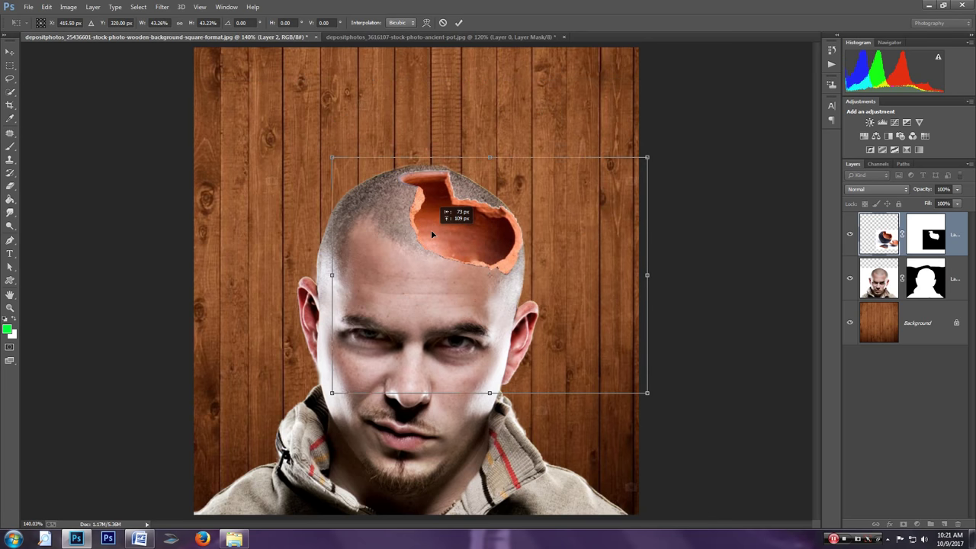
{"action": "left_click_drag", "start_coordinate": [431, 230], "coordinate": [430, 230]}
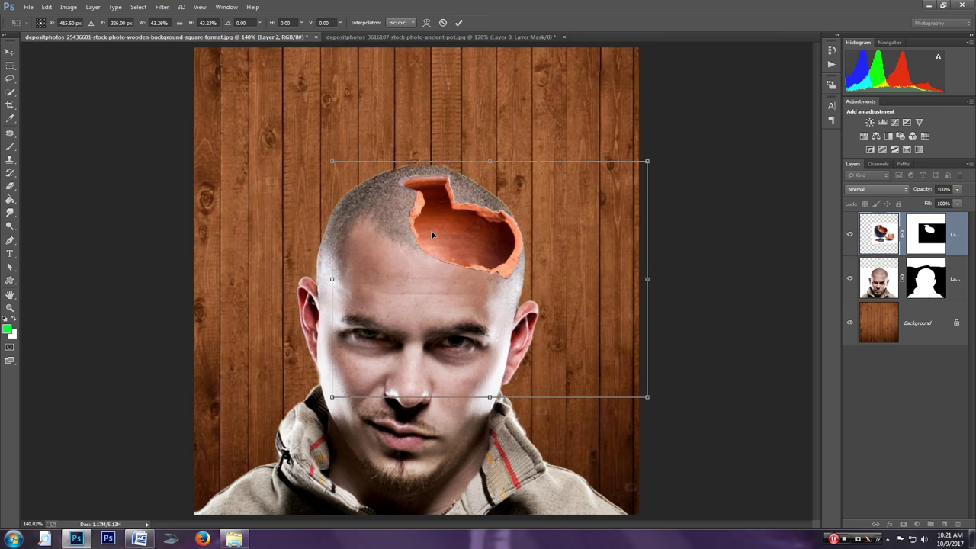
{"action": "scroll", "coordinate": [431, 230], "scroll_direction": "down", "scroll_amount": 1}
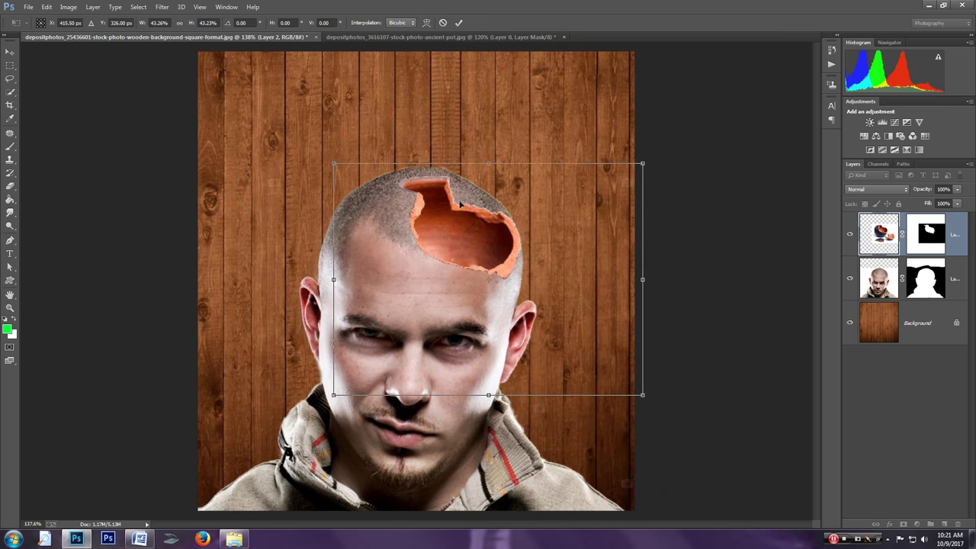
{"action": "left_click_drag", "start_coordinate": [644, 164], "coordinate": [663, 147]}
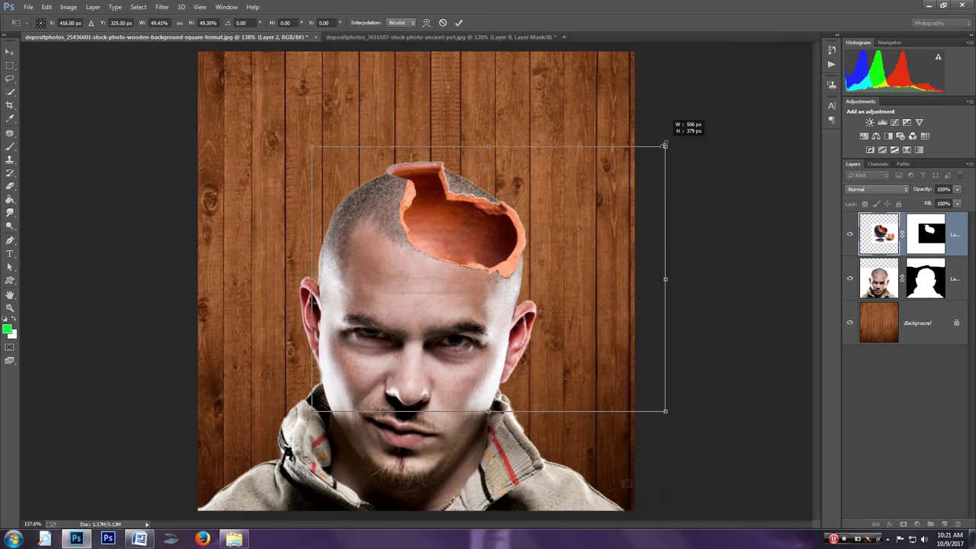
{"action": "left_click_drag", "start_coordinate": [522, 221], "coordinate": [529, 227]}
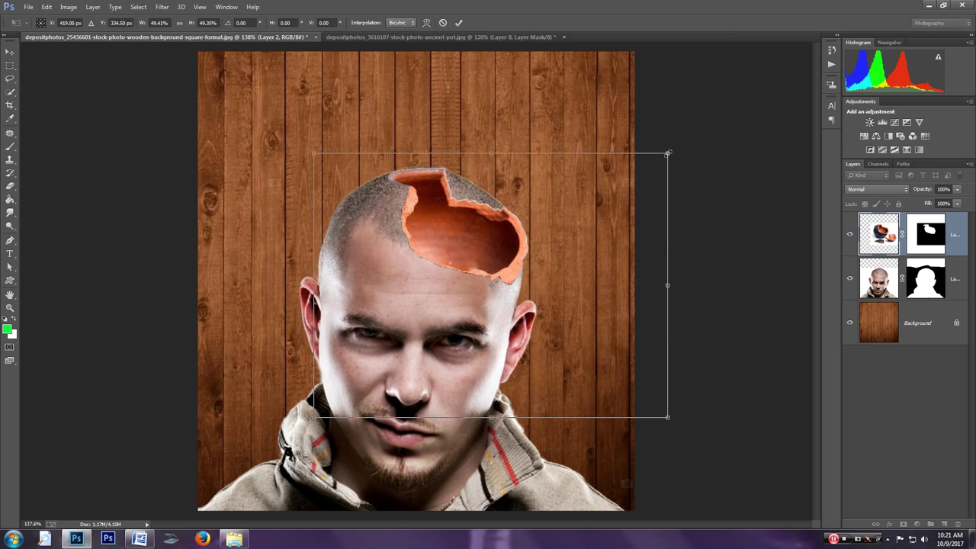
{"action": "left_click_drag", "start_coordinate": [667, 154], "coordinate": [663, 156]}
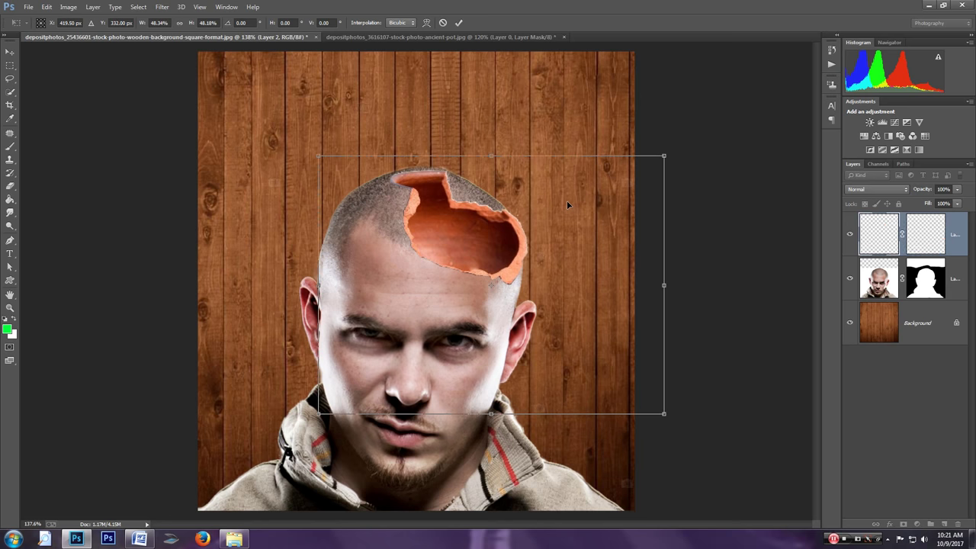
Nudge the pot a few pixels with the arrow keys and commit the transform
{"action": "key", "text": "Left"}
{"action": "key", "text": "Left"}
{"action": "key", "text": "Left"}
{"action": "key", "text": "Left"}
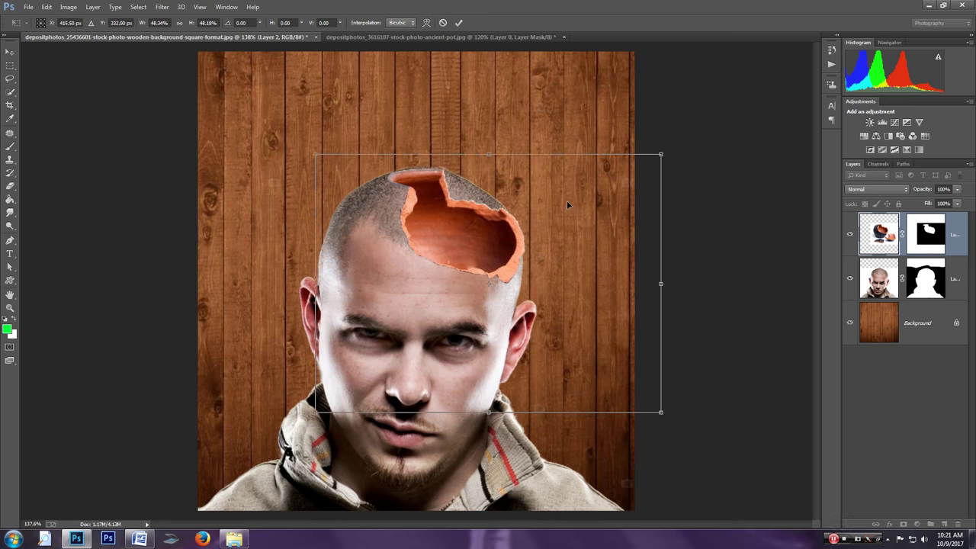
{"action": "key", "text": "Up"}
{"action": "key", "text": "Up"}
{"action": "key", "text": "Up"}
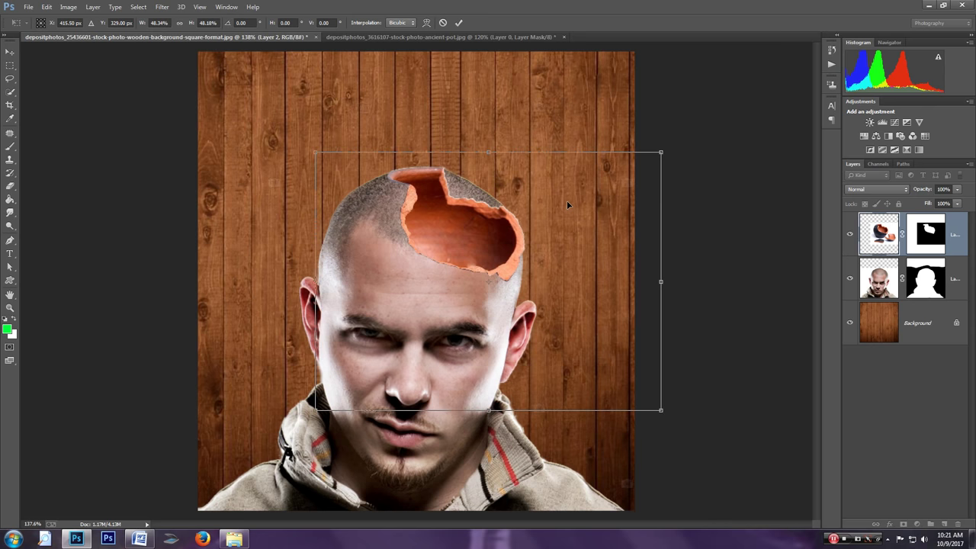
{"action": "key", "text": "Left"}
{"action": "key", "text": "Left"}
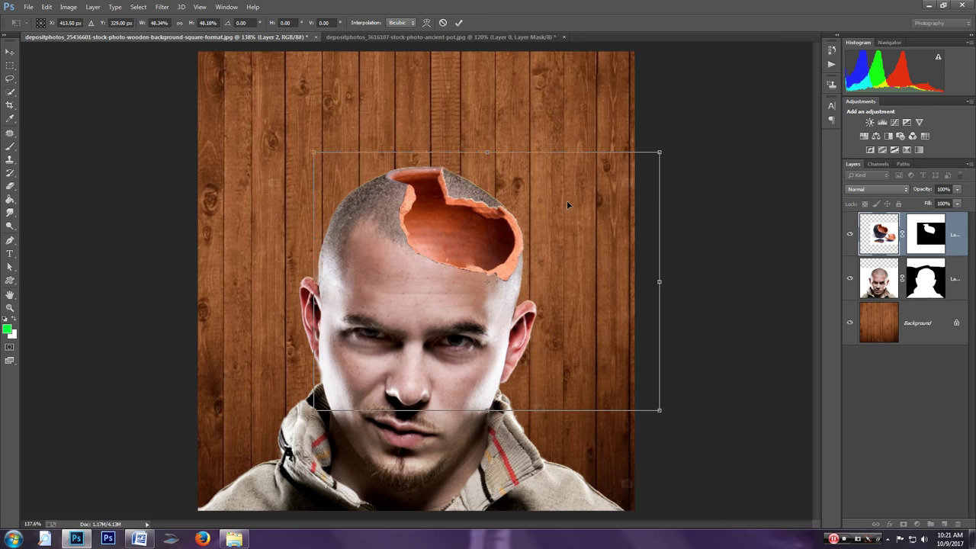
{"action": "key", "text": "Left"}
{"action": "key", "text": "Down"}
{"action": "key", "text": "Down"}
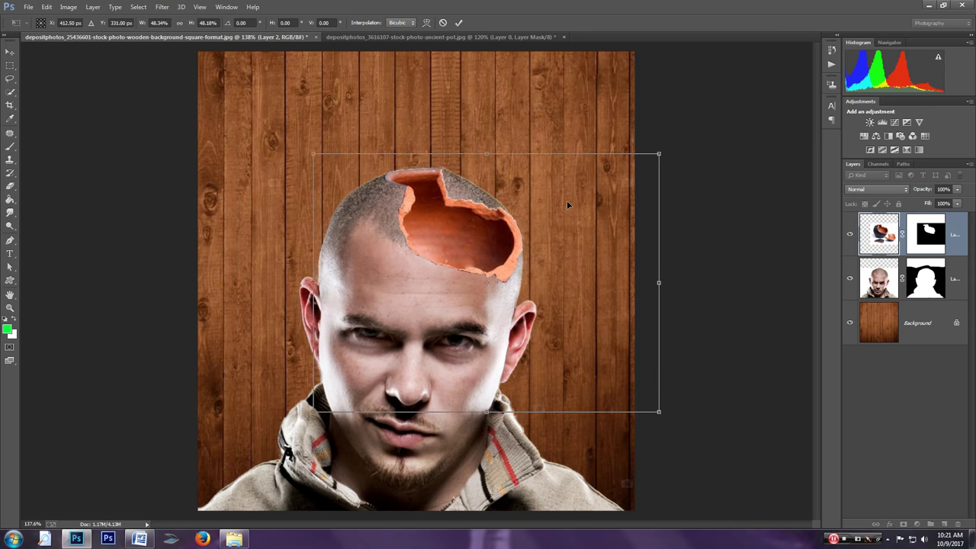
{"action": "key", "text": "Return"}
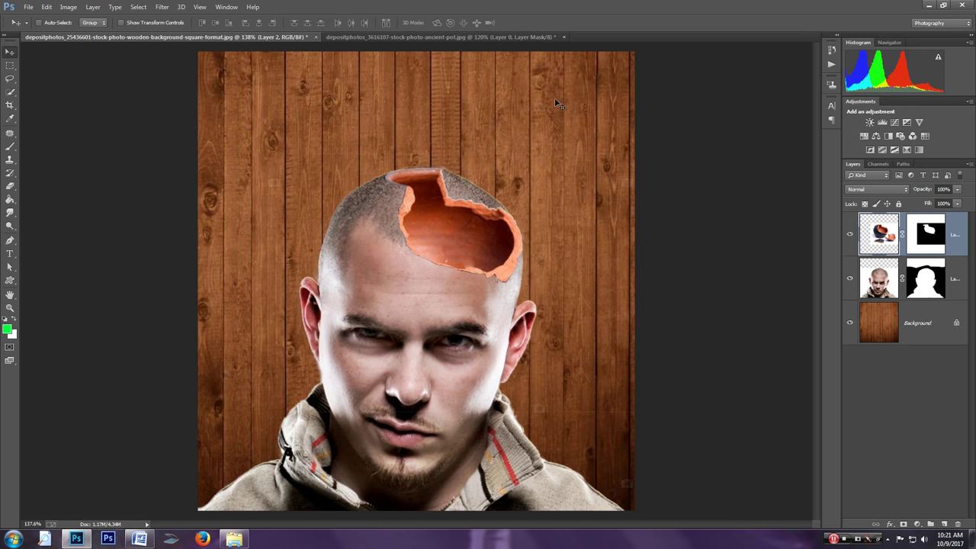
Zoom to 300% on the head, compare with the pot hidden, and apply the pot layer's mask
{"action": "key", "text": "ctrl+plus"}
{"action": "key", "text": "ctrl+plus"}
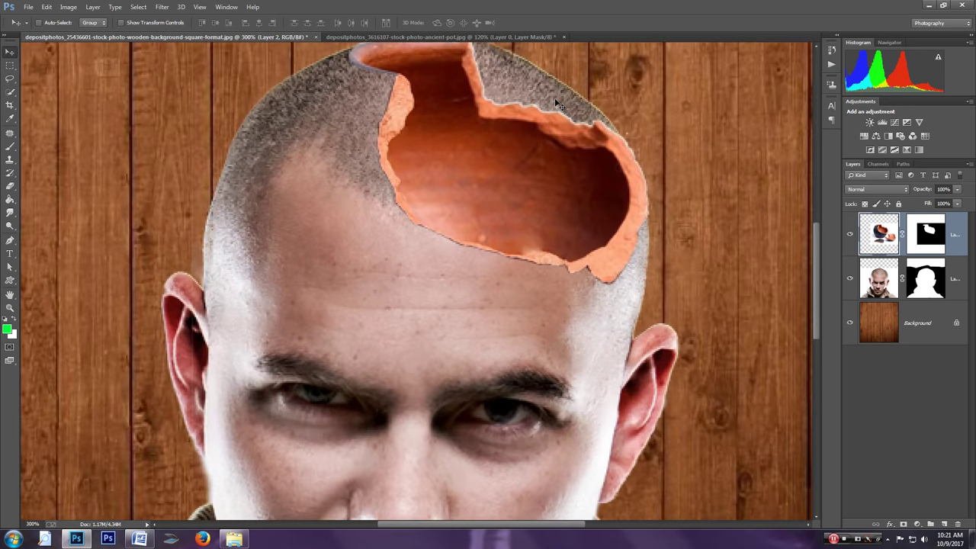
{"action": "left_click_drag", "start_coordinate": [556, 103], "coordinate": [532, 242]}
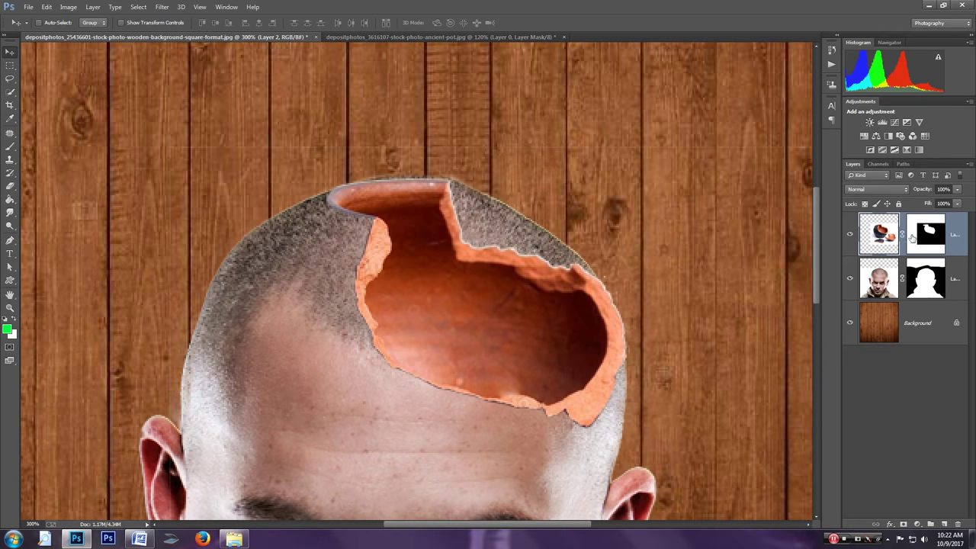
{"action": "left_click", "coordinate": [849, 234]}
{"action": "left_click", "coordinate": [925, 240]}
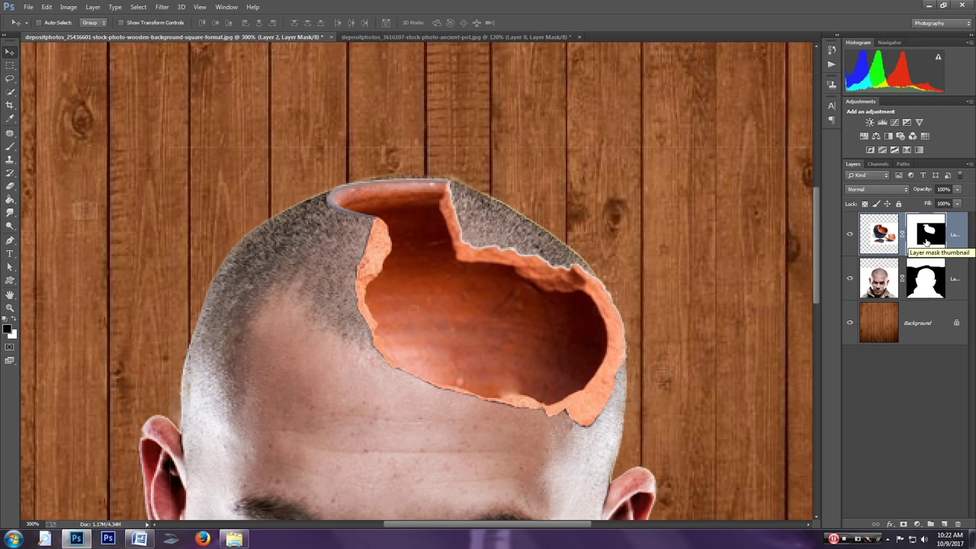
{"action": "right_click", "coordinate": [926, 242]}
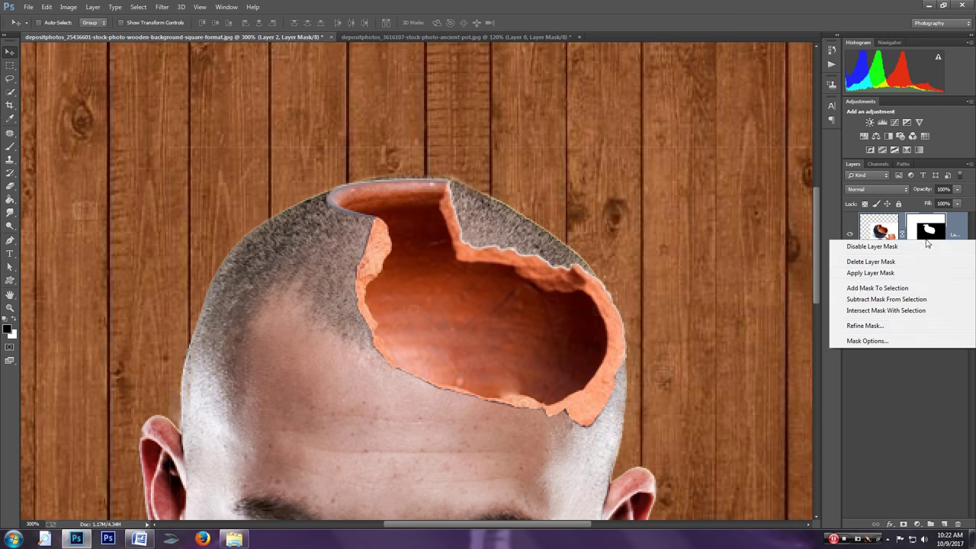
{"action": "left_click", "coordinate": [870, 272]}
Paint on the man layer's mask to hide the hair right of the pot rim
{"action": "left_click", "coordinate": [10, 148]}
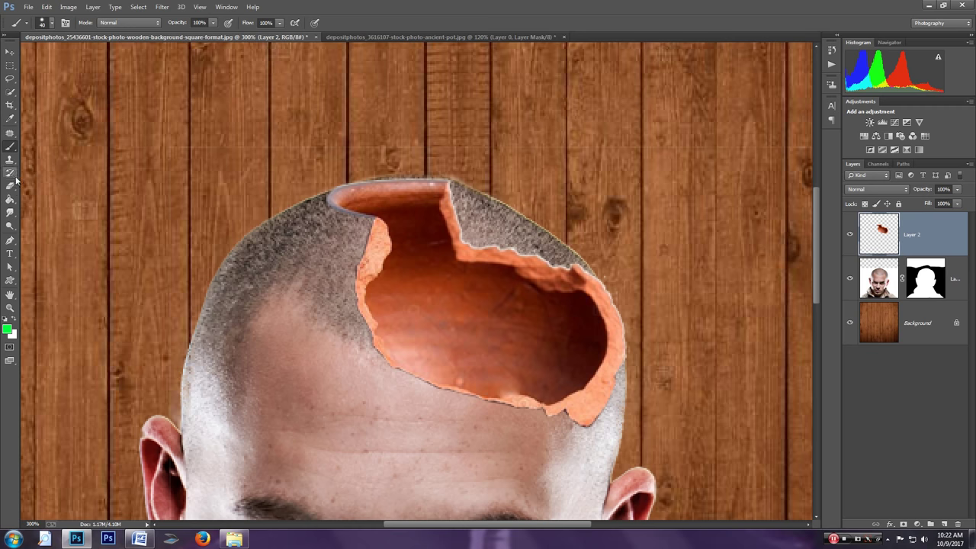
{"action": "left_click", "coordinate": [10, 186]}
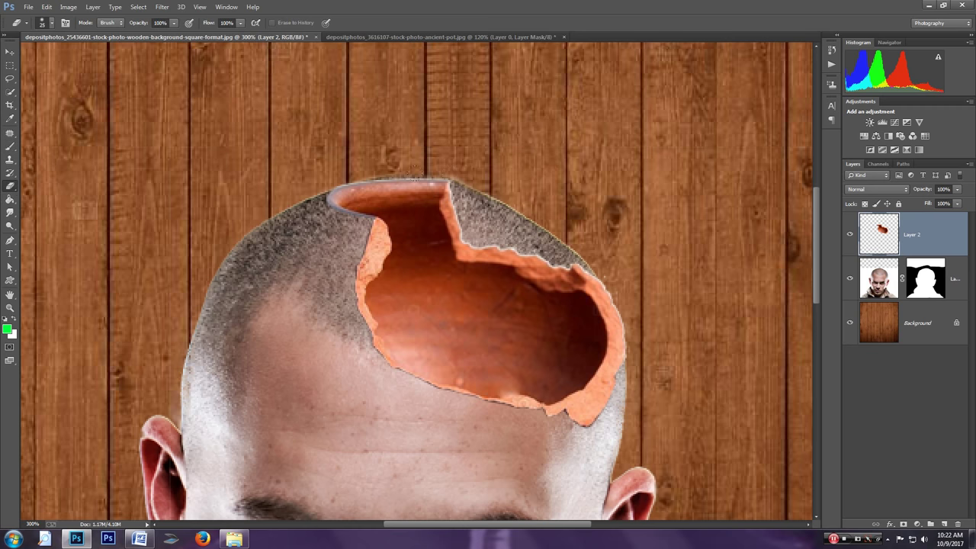
{"action": "left_click", "coordinate": [924, 281]}
{"action": "key", "text": "b"}
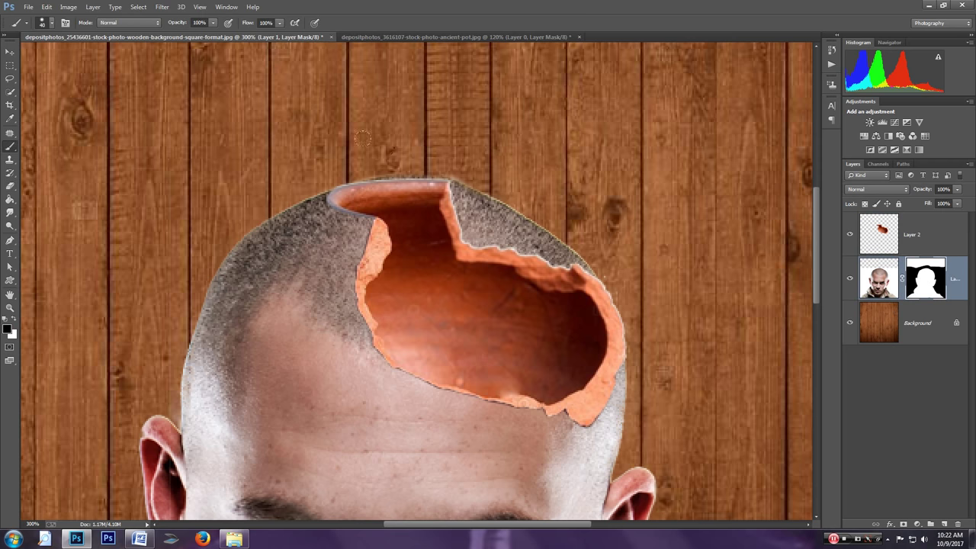
{"action": "left_click_drag", "start_coordinate": [362, 138], "coordinate": [495, 179]}
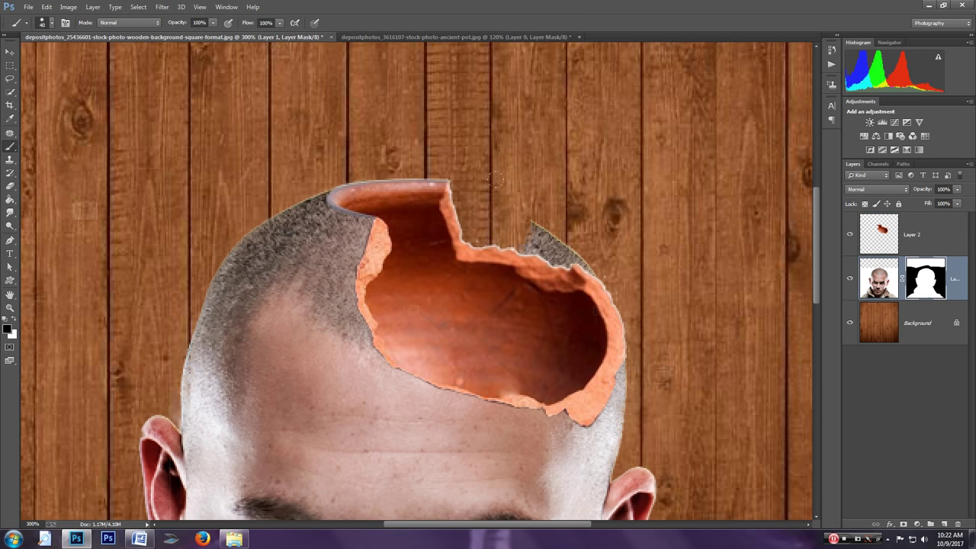
{"action": "left_click_drag", "start_coordinate": [533, 232], "coordinate": [581, 219]}
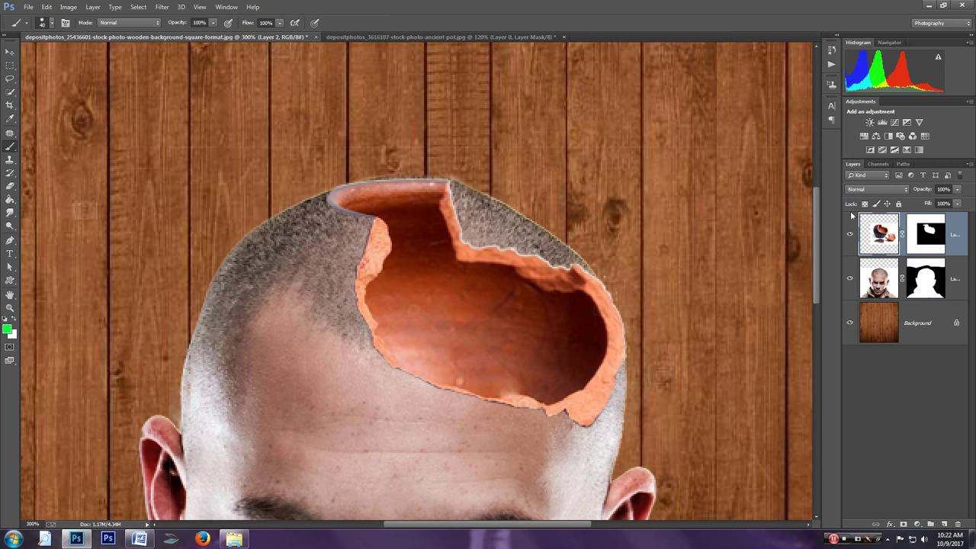
Refine the pot mask's torn upper-right edge with Refine Mask
{"action": "left_click", "coordinate": [924, 239]}
{"action": "right_click", "coordinate": [923, 239]}
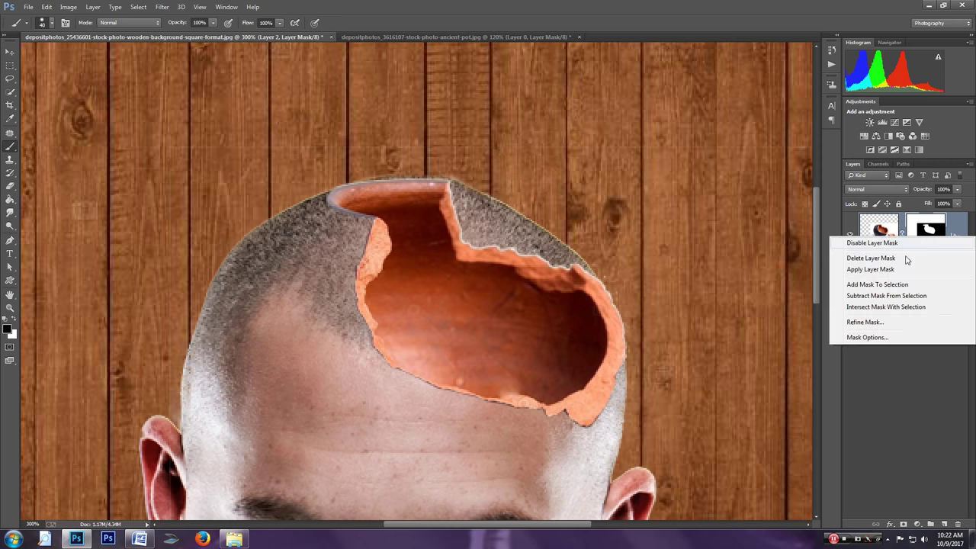
{"action": "left_click", "coordinate": [856, 321]}
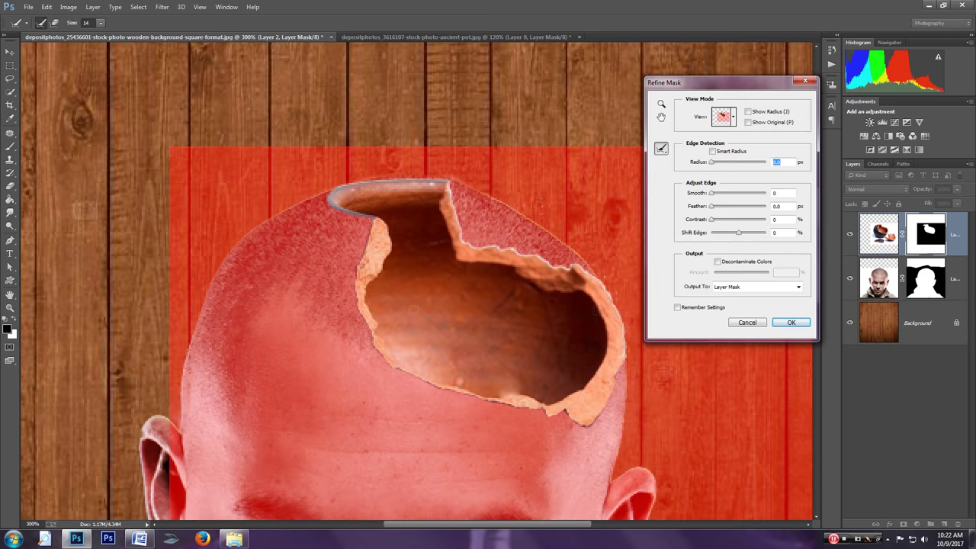
{"action": "mouse_move", "coordinate": [452, 180]}
{"action": "left_mouse_down"}
{"action": "mouse_move", "coordinate": [468, 243]}
{"action": "mouse_move", "coordinate": [577, 266]}
{"action": "mouse_move", "coordinate": [605, 289]}
{"action": "mouse_move", "coordinate": [615, 349]}
{"action": "left_mouse_up"}
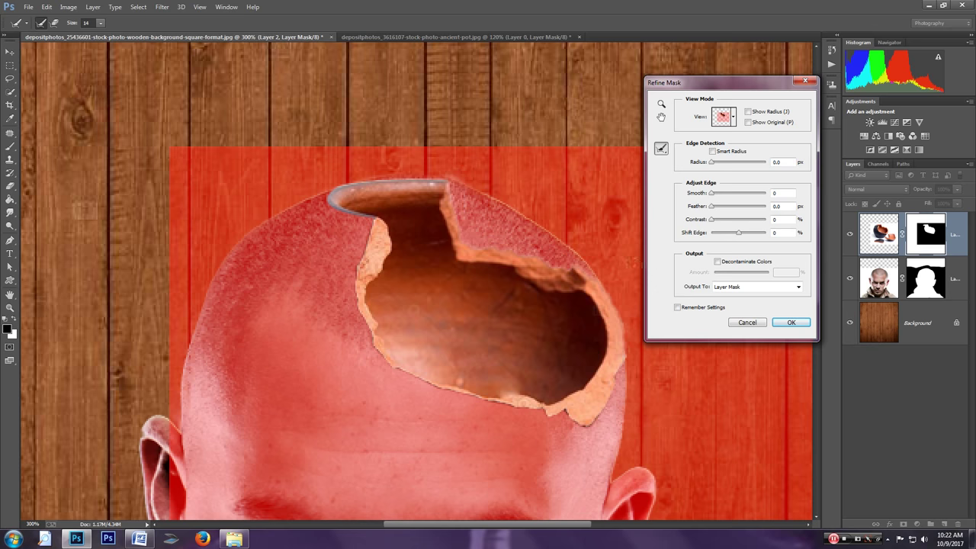
{"action": "left_click", "coordinate": [794, 327]}
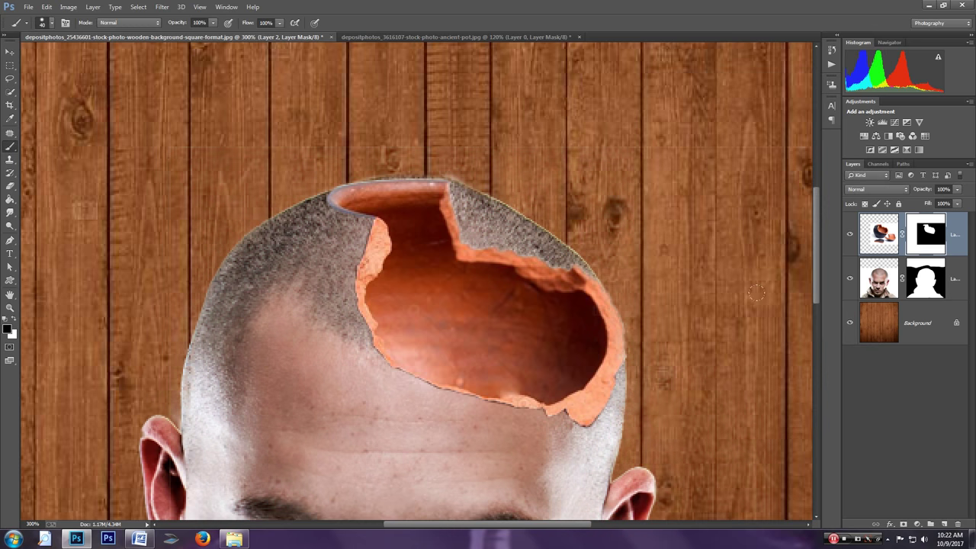
Try hiding the grey rim at the hole's top-left, undo it, and select Layer 1
{"action": "left_click_drag", "start_coordinate": [333, 200], "coordinate": [439, 183]}
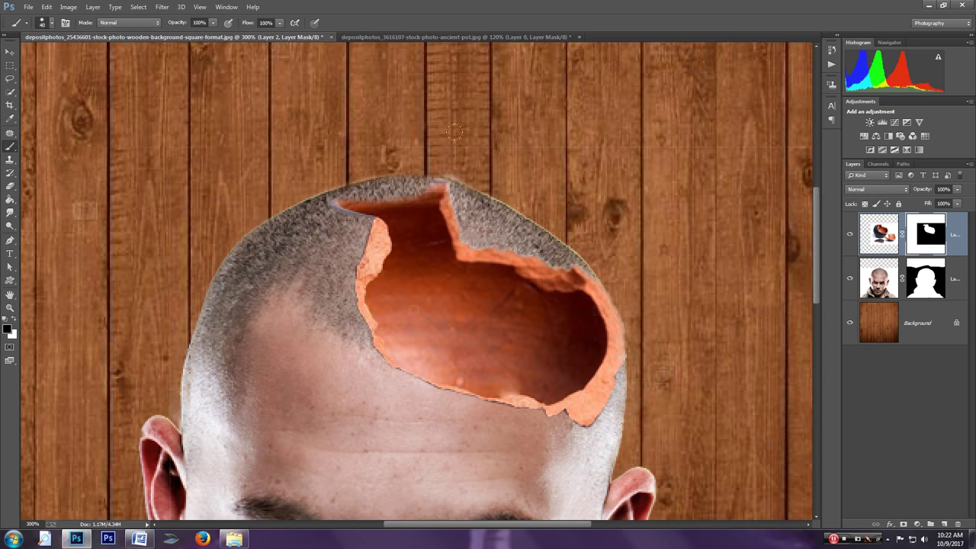
{"action": "key", "text": "ctrl+z"}
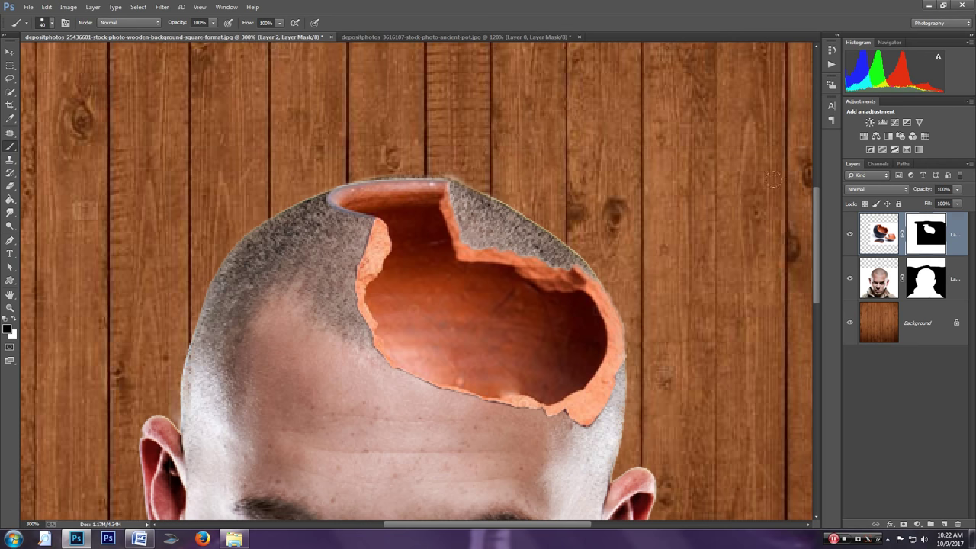
{"action": "left_click", "coordinate": [878, 282]}
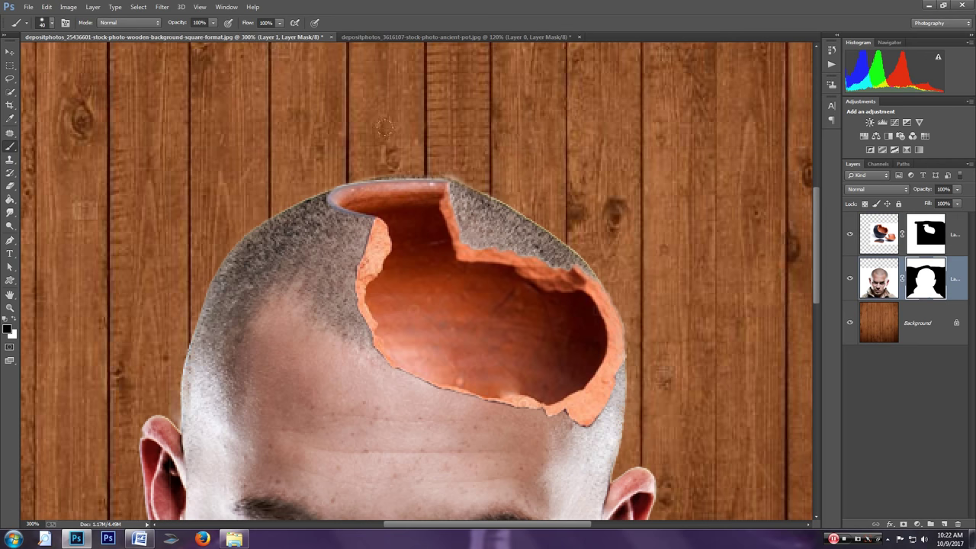
Mask out the hair along the pot's upper-right rim on Layer 1, then apply Layer 2's mask
{"action": "left_click_drag", "start_coordinate": [441, 180], "coordinate": [463, 199]}
{"action": "mouse_move", "coordinate": [431, 159]}
{"action": "left_mouse_down"}
{"action": "mouse_move", "coordinate": [487, 232]}
{"action": "mouse_move", "coordinate": [526, 229]}
{"action": "mouse_move", "coordinate": [552, 251]}
{"action": "mouse_move", "coordinate": [532, 240]}
{"action": "mouse_move", "coordinate": [583, 234]}
{"action": "left_mouse_up"}
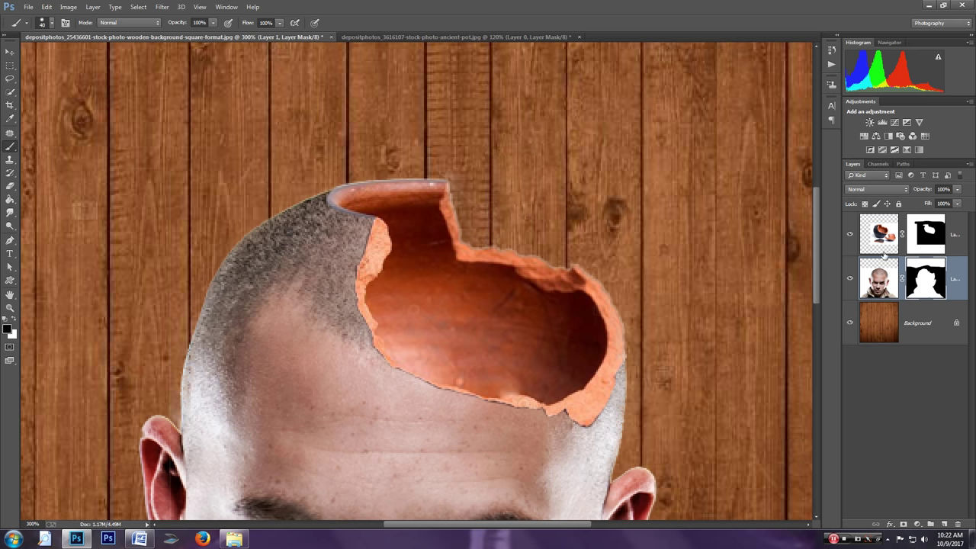
{"action": "left_click", "coordinate": [938, 234]}
{"action": "right_click", "coordinate": [938, 234]}
{"action": "left_click", "coordinate": [869, 263]}
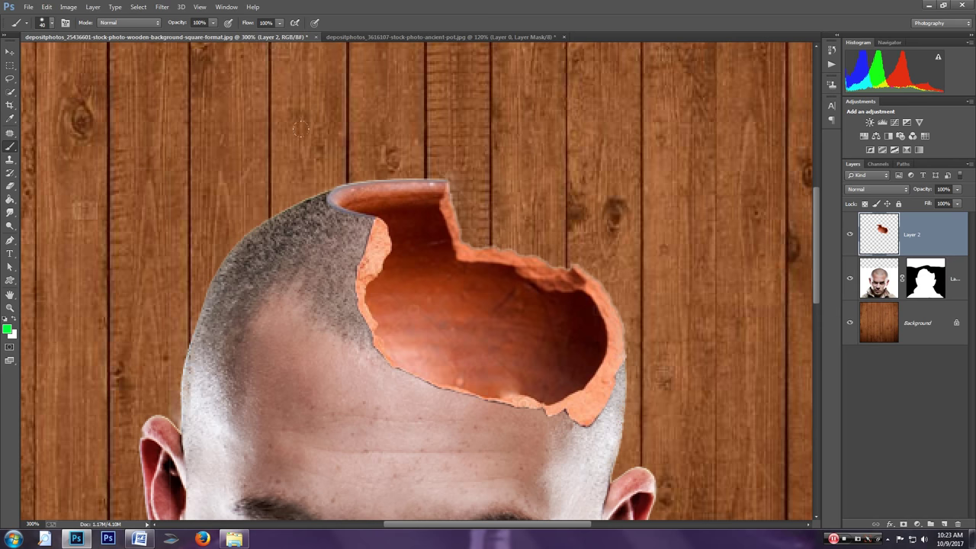
{"action": "left_click", "coordinate": [162, 7]}
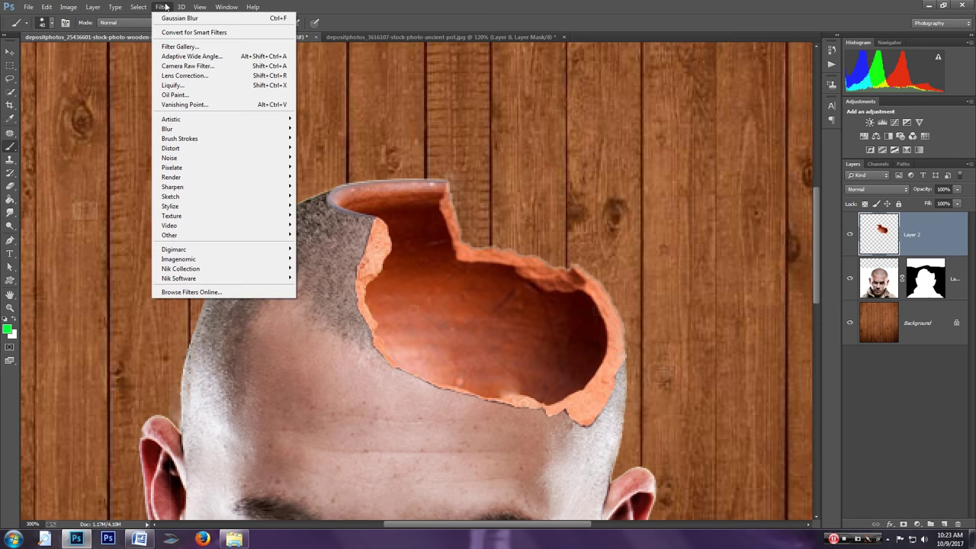
{"action": "left_click", "coordinate": [943, 234]}
{"action": "key", "text": "ctrl+j"}
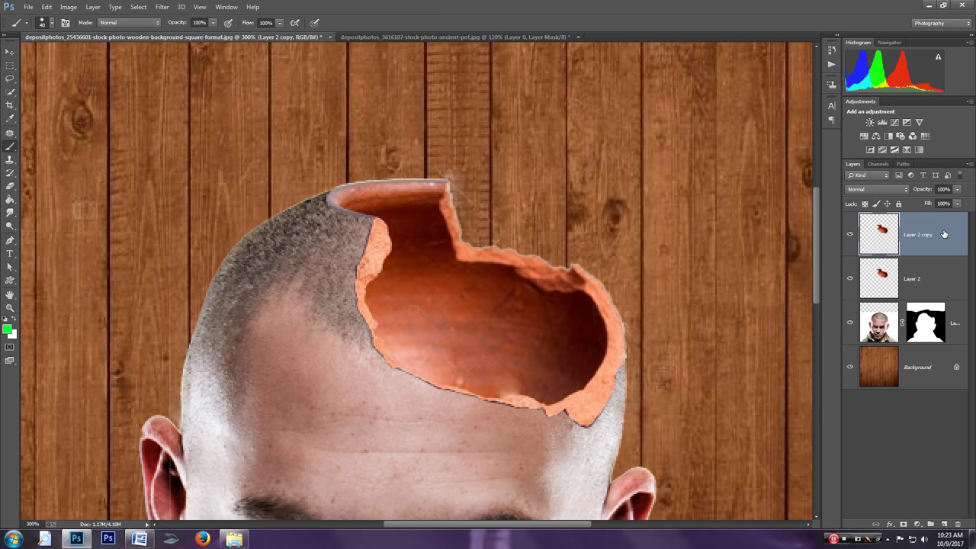
{"action": "left_click", "coordinate": [162, 7]}
{"action": "mouse_move", "coordinate": [167, 129]}
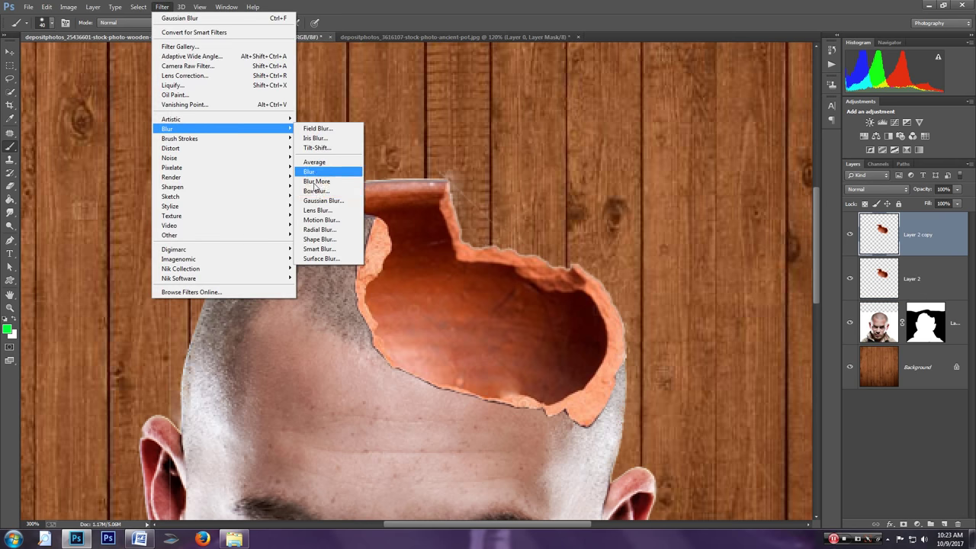
{"action": "left_click", "coordinate": [324, 200]}
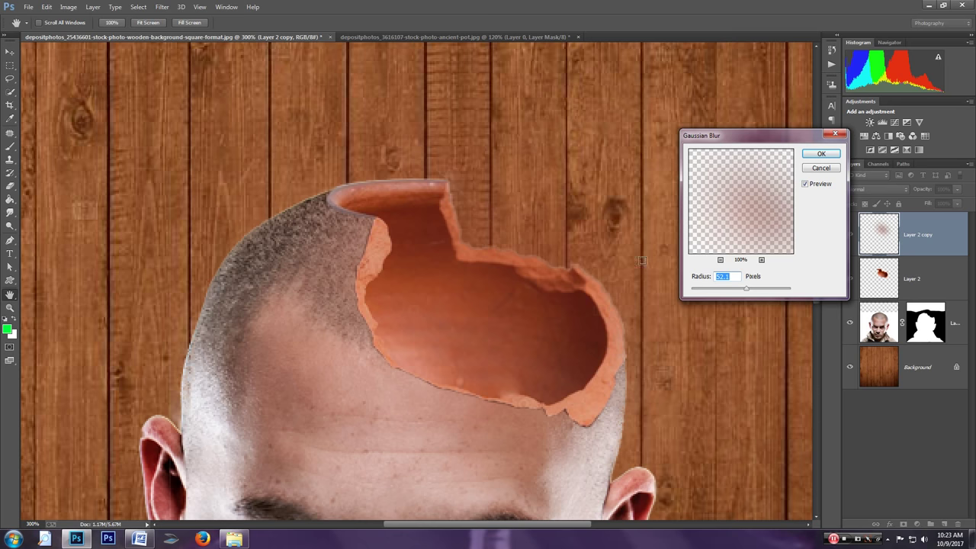
{"action": "left_click_drag", "start_coordinate": [706, 294], "coordinate": [711, 293]}
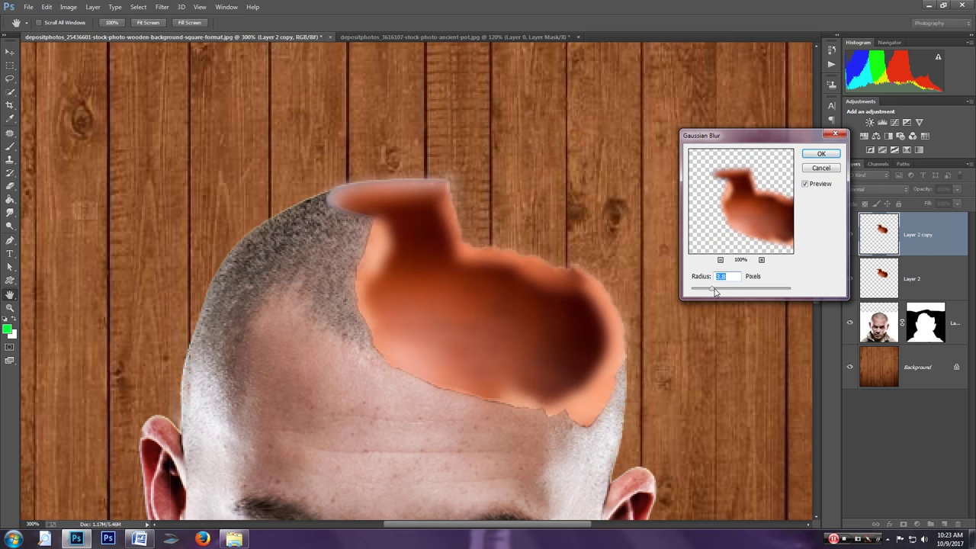
{"action": "left_click_drag", "start_coordinate": [712, 292], "coordinate": [709, 292]}
{"action": "left_click", "coordinate": [696, 290]}
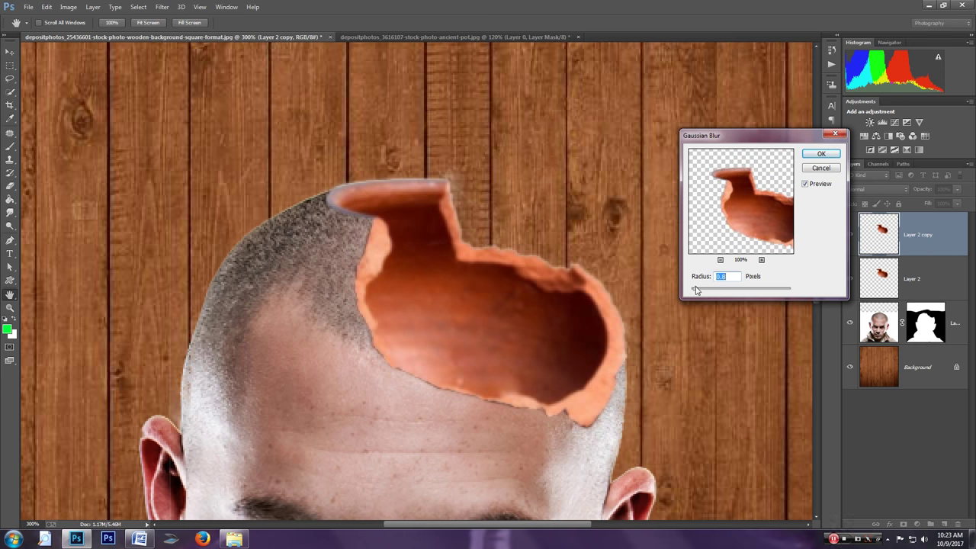
{"action": "left_click", "coordinate": [814, 166]}
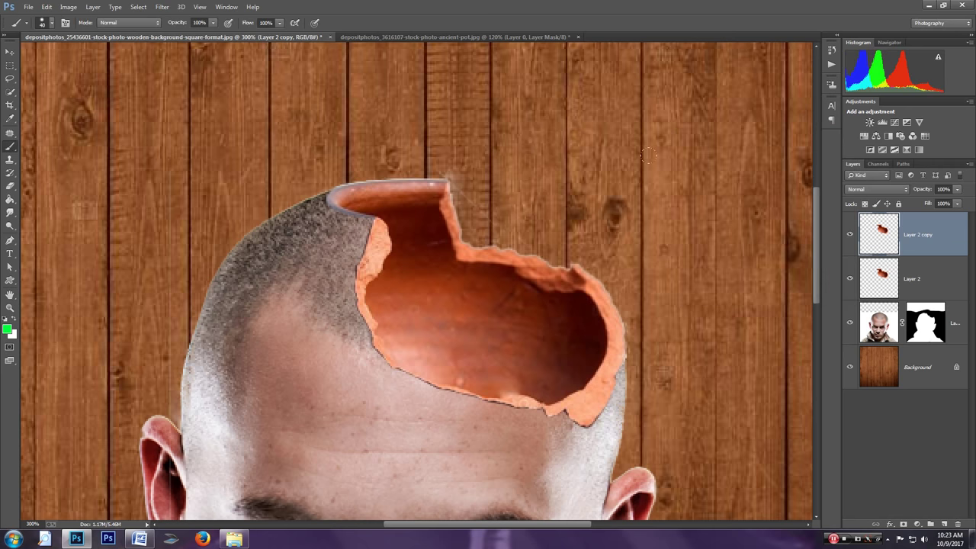
{"action": "key", "text": "ctrl+e"}
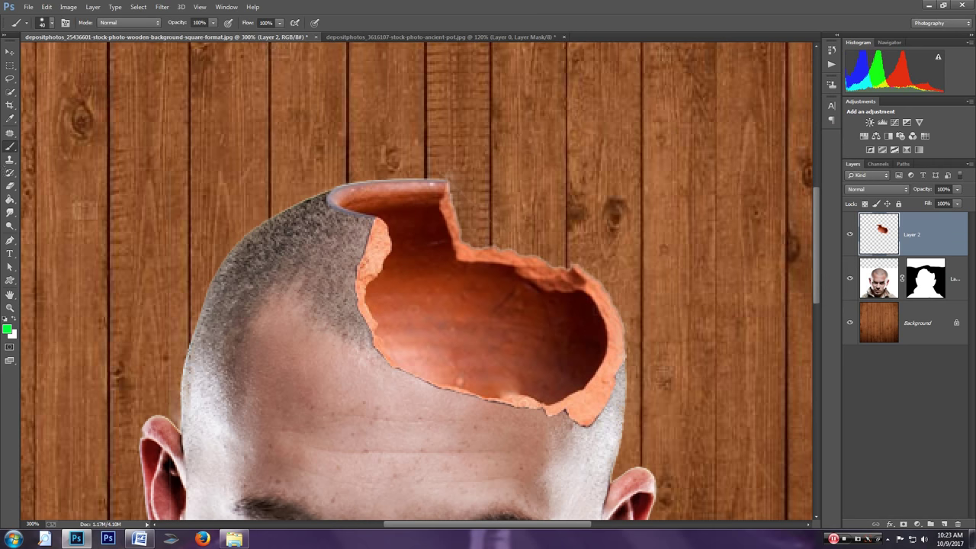
Switch to the Blur Tool with a smaller brush and zoom out to the whole image
{"action": "right_click", "coordinate": [10, 213]}
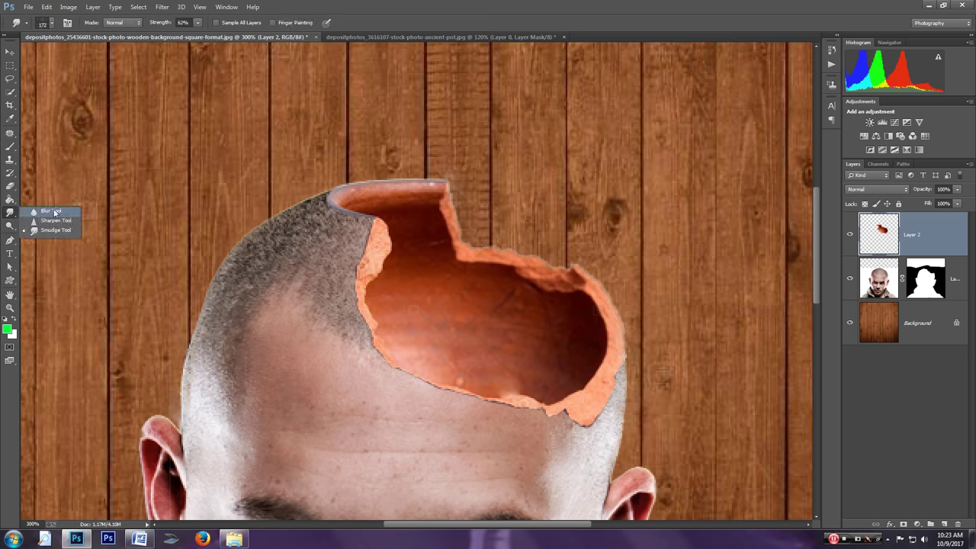
{"action": "left_click", "coordinate": [42, 212]}
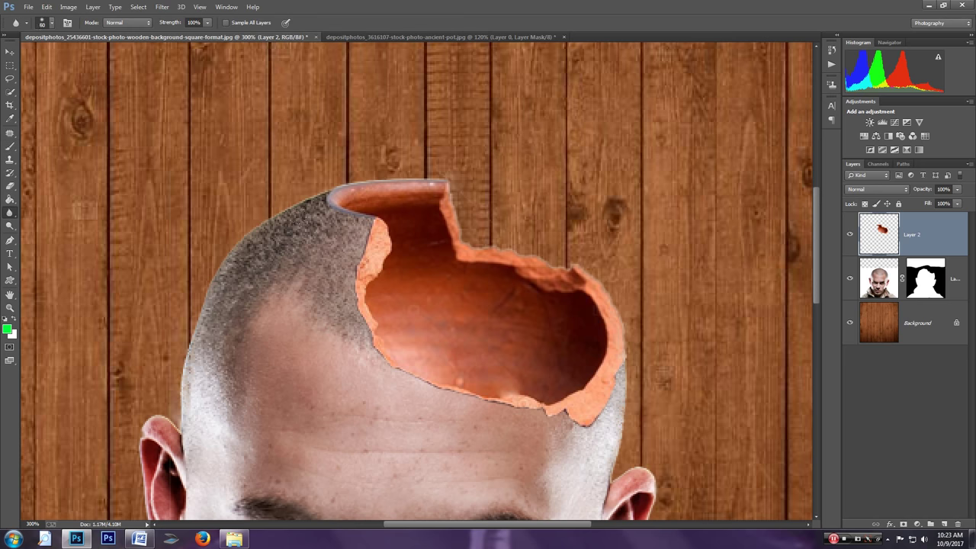
{"action": "key", "text": "bracketleft"}
{"action": "key", "text": "bracketleft"}
{"action": "key", "text": "bracketleft"}
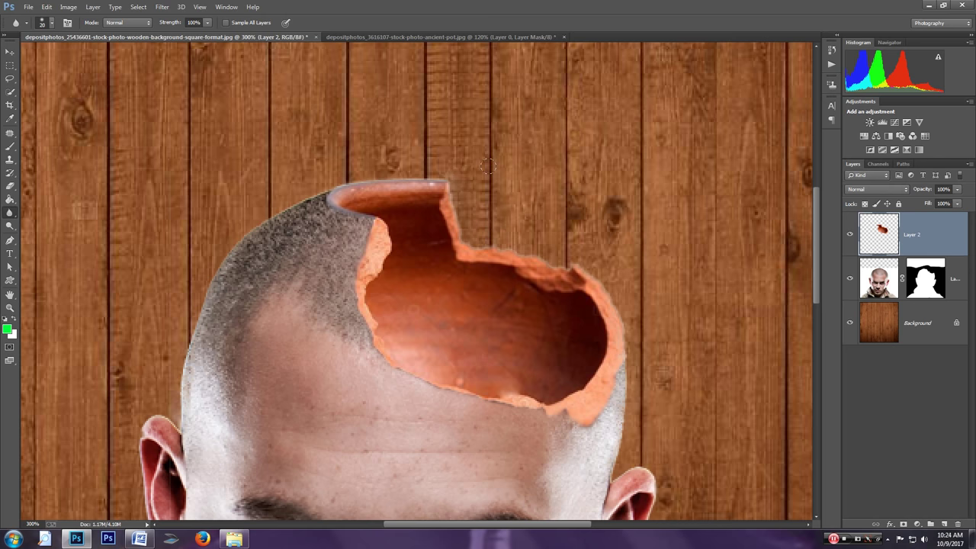
{"action": "key", "text": "ctrl+minus"}
{"action": "key", "text": "ctrl+minus"}
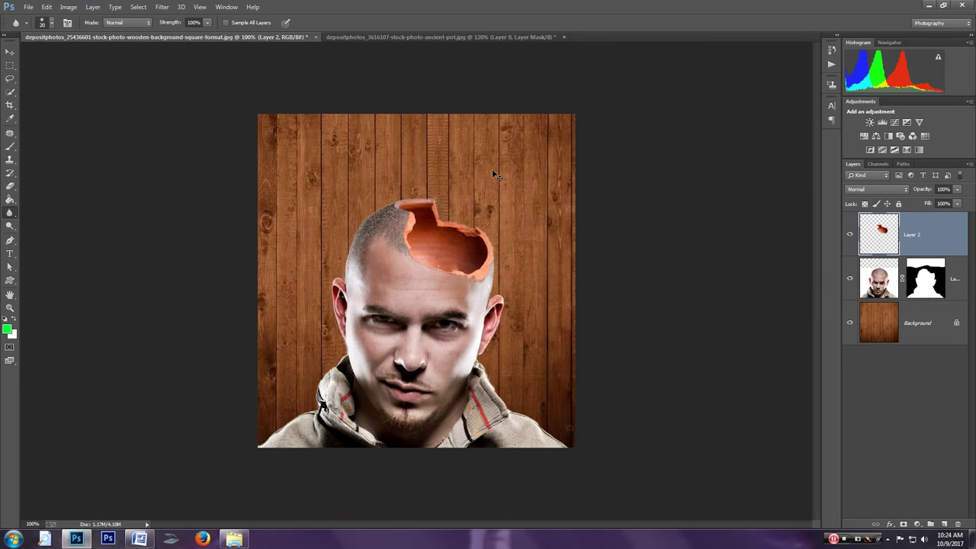
Apply Layer 1's mask, then merge Layer 1 and the pot's Layer 2 with Ctrl+E
{"action": "key", "text": "ctrl+plus"}
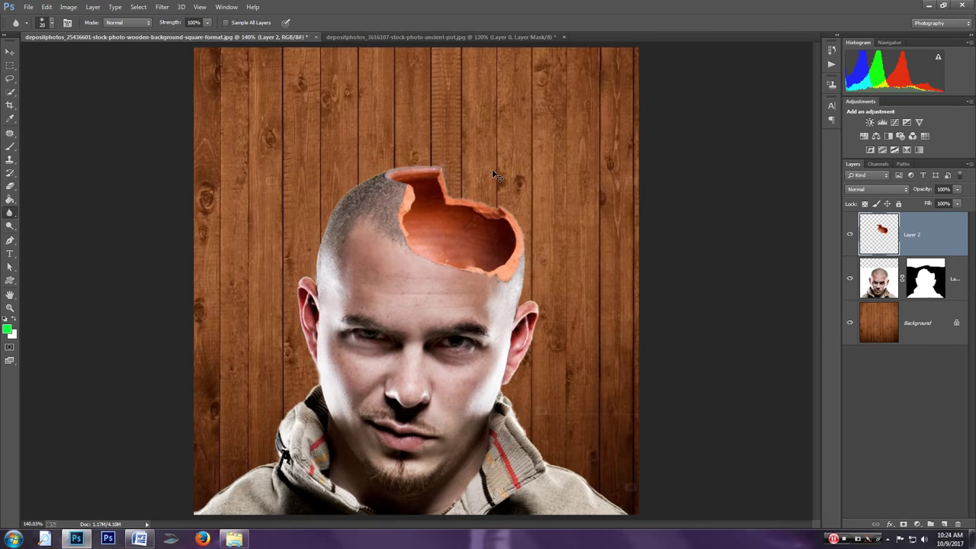
{"action": "key", "text": "ctrl+plus"}
{"action": "key", "text": "ctrl+plus"}
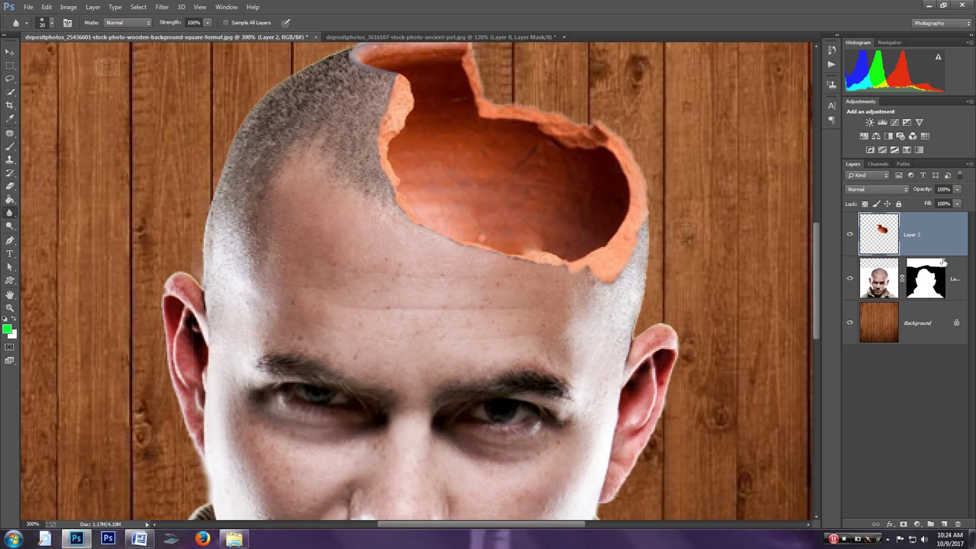
{"action": "left_click", "coordinate": [928, 288]}
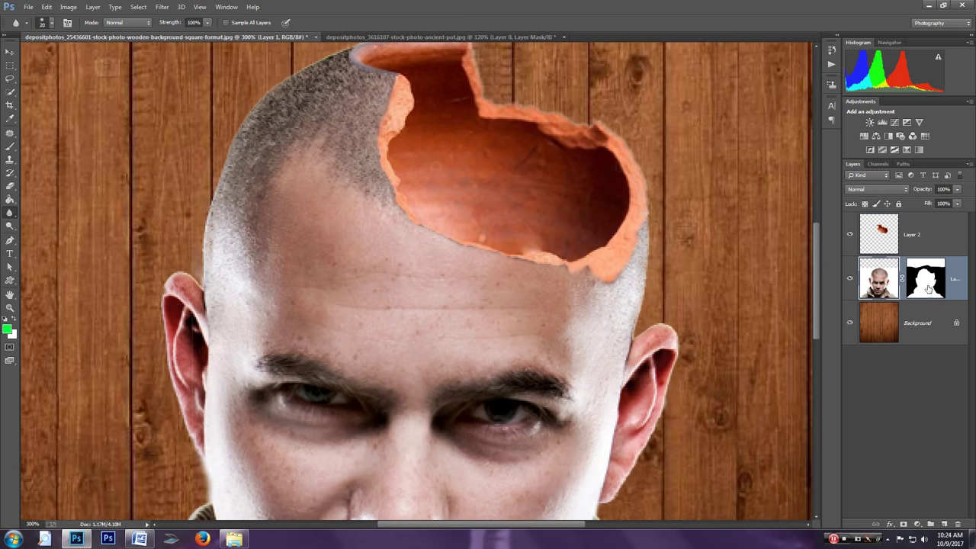
{"action": "right_click", "coordinate": [927, 288]}
{"action": "left_click", "coordinate": [880, 321]}
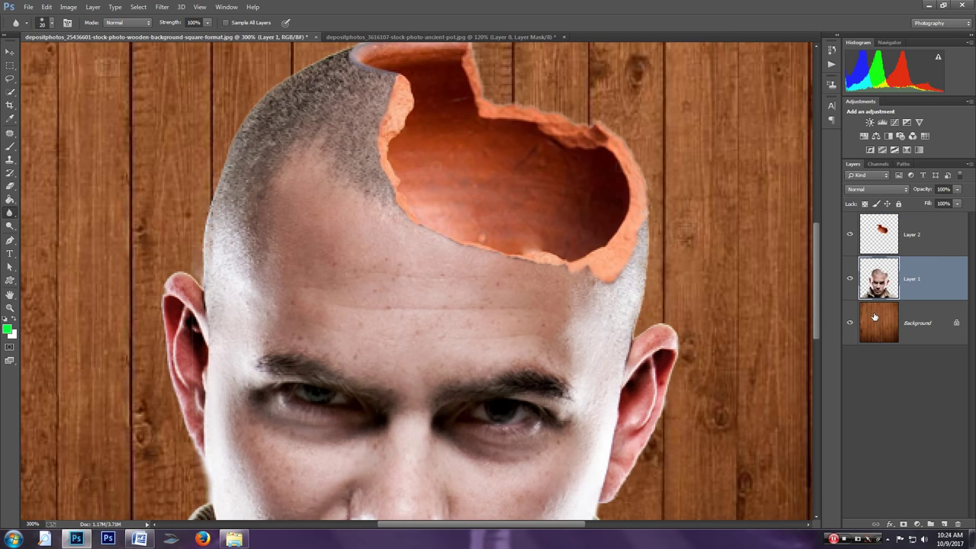
{"action": "key", "text": "ctrl+0"}
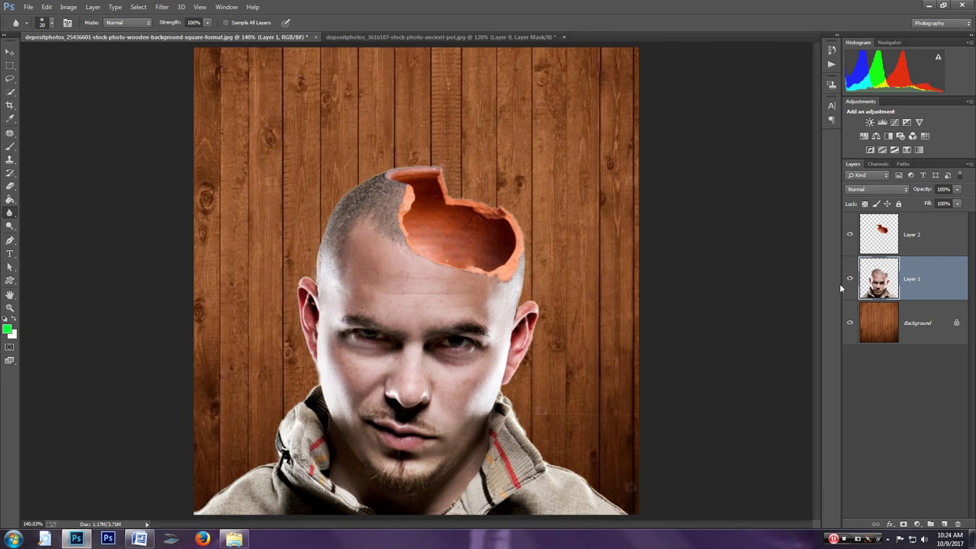
{"action": "left_click", "coordinate": [915, 244], "text": "shift"}
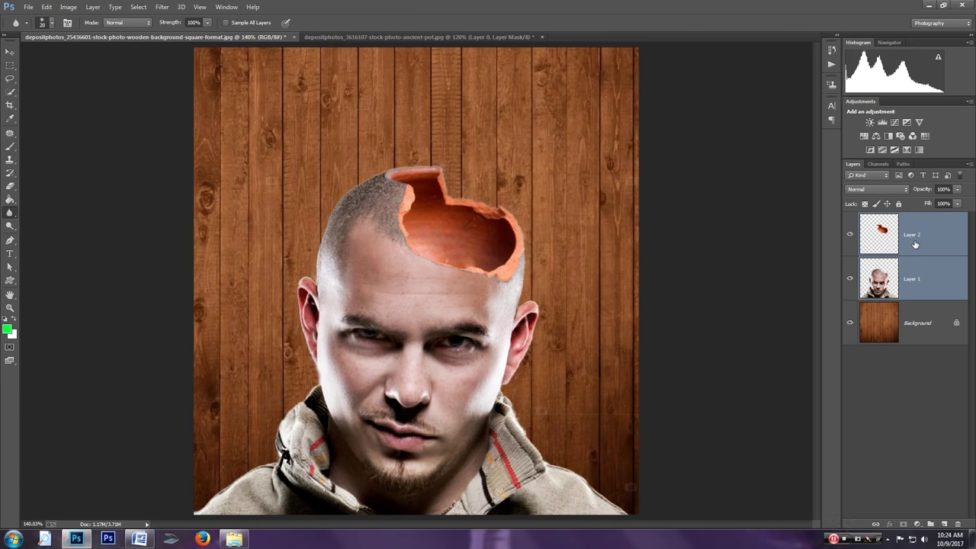
{"action": "key", "text": "ctrl+e"}
Apply a Camera Raw Filter to Layer 2 with Contrast +28, Highlights -1 and Shadows +19
{"action": "left_click", "coordinate": [163, 8]}
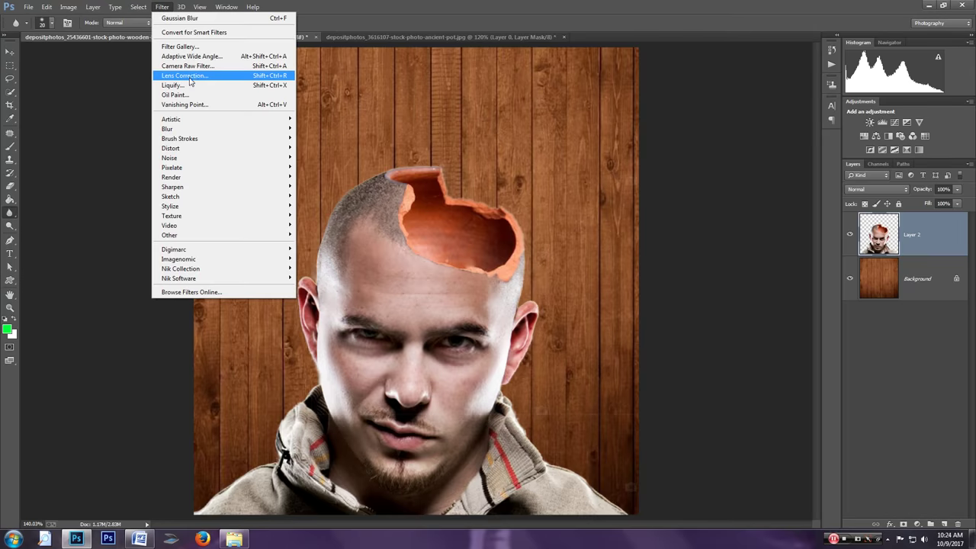
{"action": "left_click", "coordinate": [188, 66]}
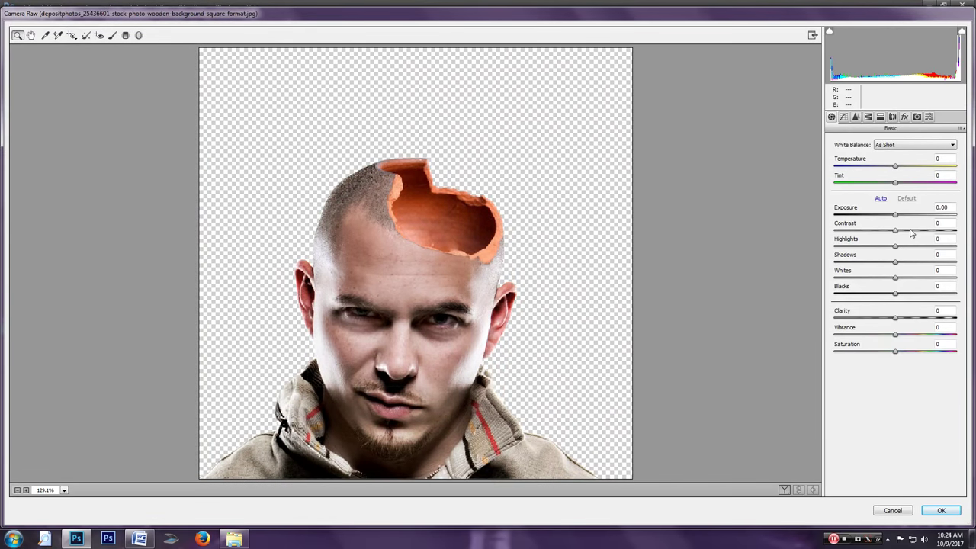
{"action": "mouse_move", "coordinate": [910, 231]}
{"action": "left_mouse_down"}
{"action": "mouse_move", "coordinate": [925, 236]}
{"action": "mouse_move", "coordinate": [911, 232]}
{"action": "left_mouse_up"}
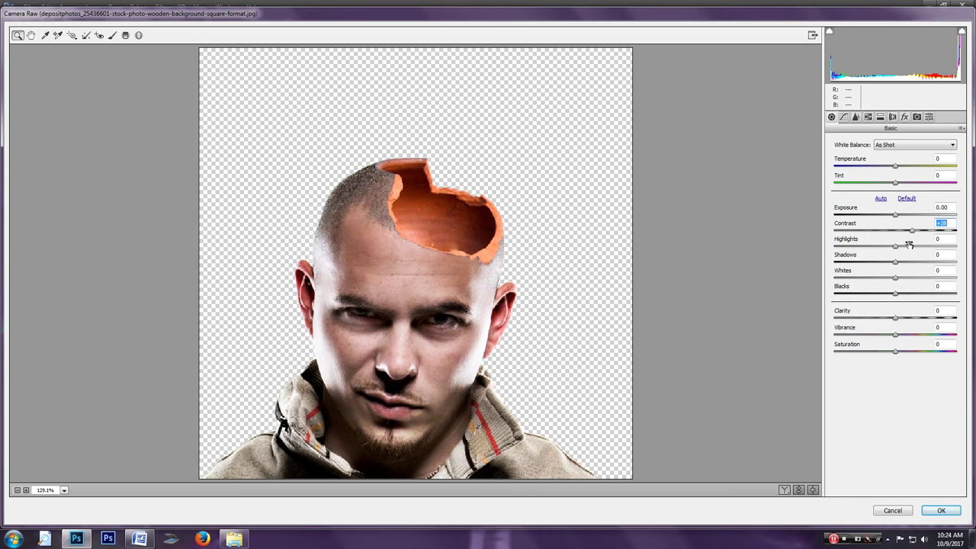
{"action": "left_click", "coordinate": [896, 248]}
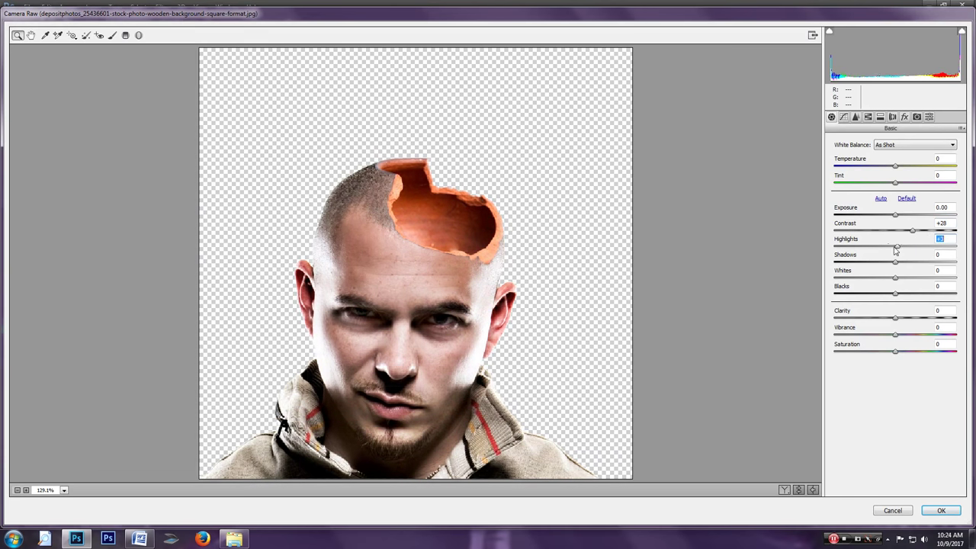
{"action": "left_click_drag", "start_coordinate": [895, 250], "coordinate": [904, 267]}
{"action": "left_click", "coordinate": [895, 263]}
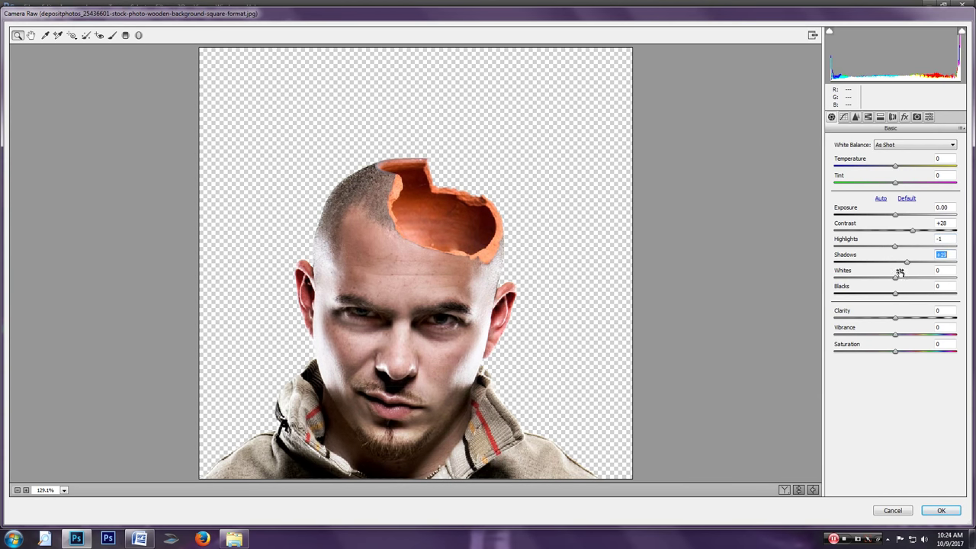
{"action": "left_click_drag", "start_coordinate": [905, 320], "coordinate": [895, 326]}
{"action": "left_click", "coordinate": [930, 511]}
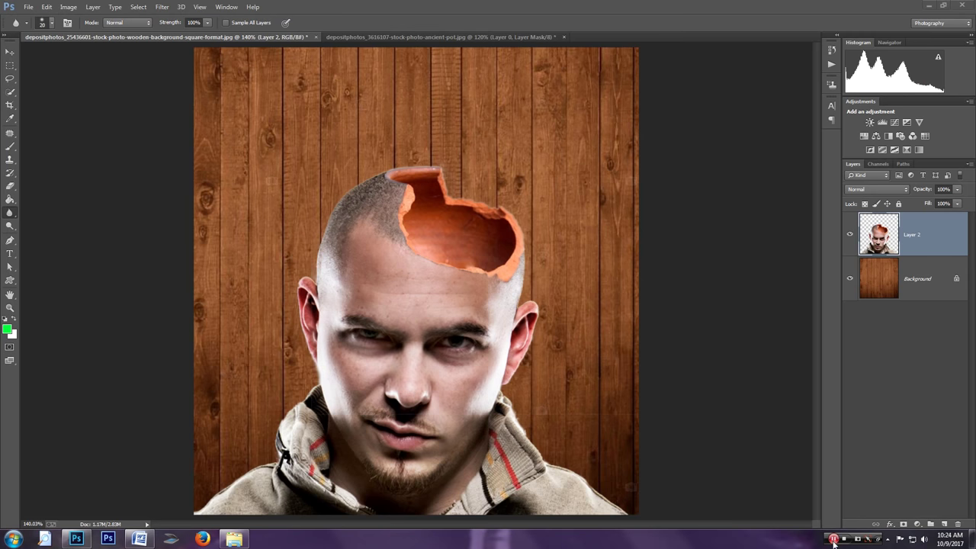
Duplicate Layer 2 and apply Oil Paint: Stylization 1.04, Cleanliness 0.7, Scale 0.1
{"action": "key", "text": "ctrl+j"}
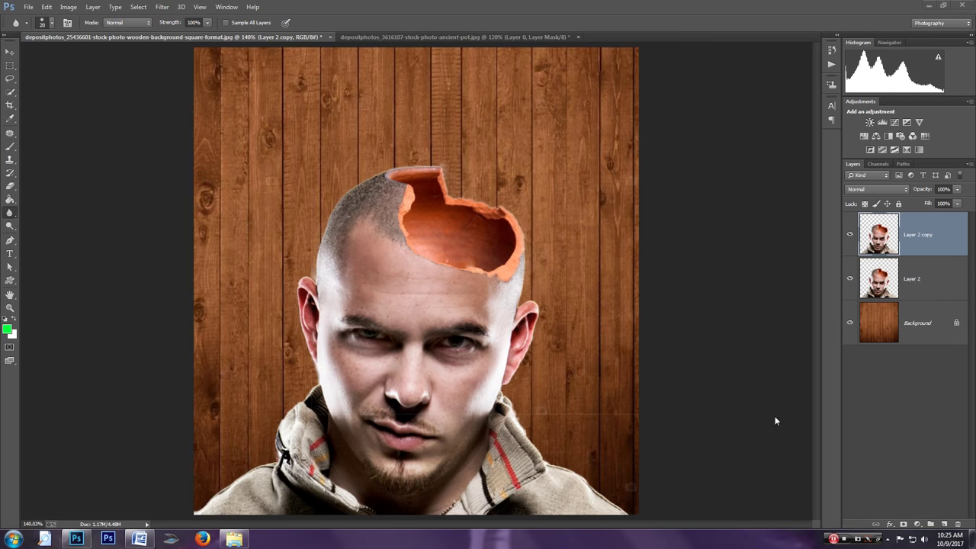
{"action": "left_click", "coordinate": [162, 7]}
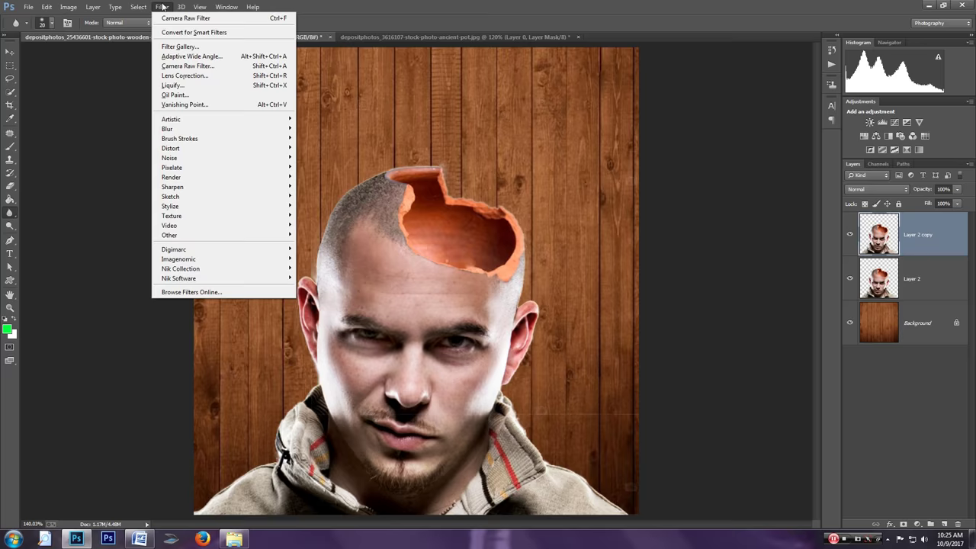
{"action": "left_click", "coordinate": [202, 95]}
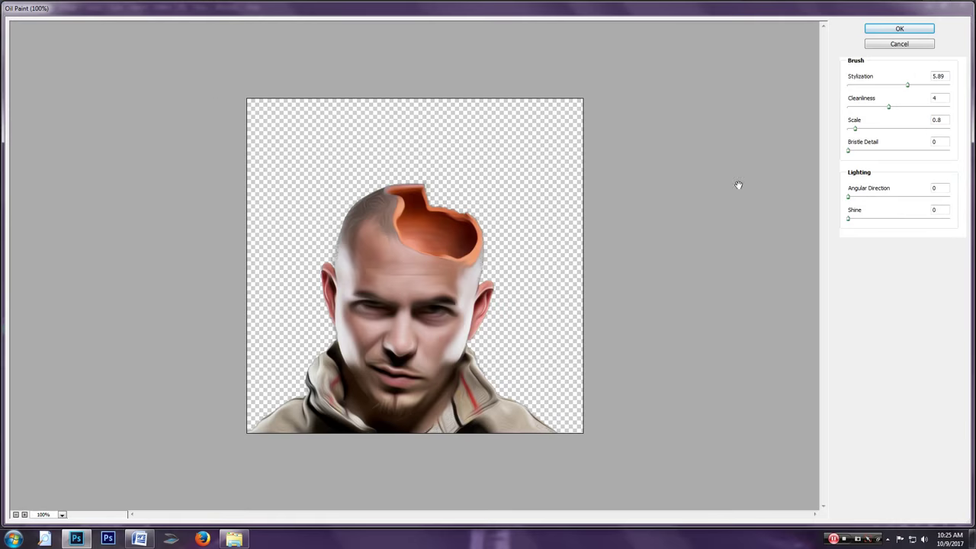
{"action": "left_click", "coordinate": [753, 190], "text": "ctrl"}
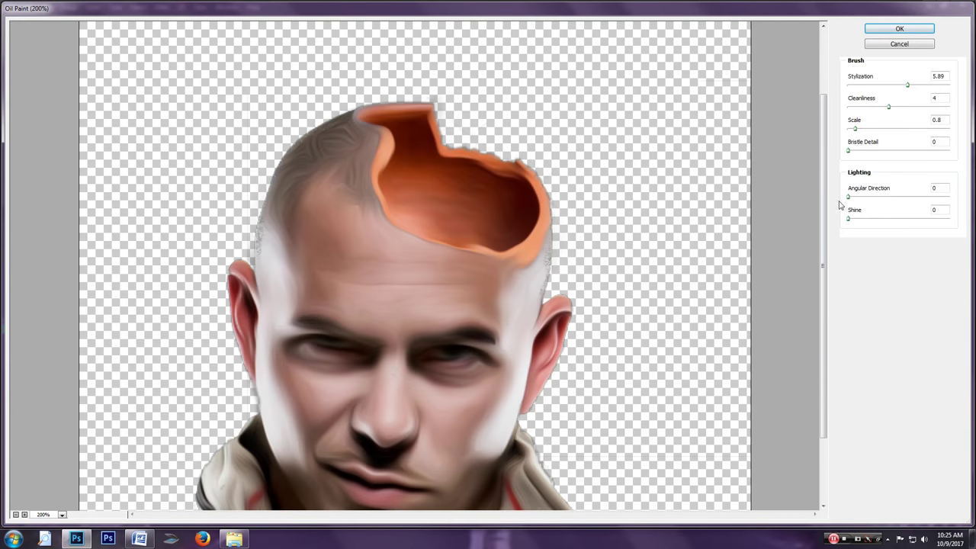
{"action": "left_click_drag", "start_coordinate": [854, 127], "coordinate": [838, 135]}
{"action": "mouse_move", "coordinate": [907, 85]}
{"action": "left_mouse_down"}
{"action": "mouse_move", "coordinate": [918, 86]}
{"action": "mouse_move", "coordinate": [871, 95]}
{"action": "left_mouse_up"}
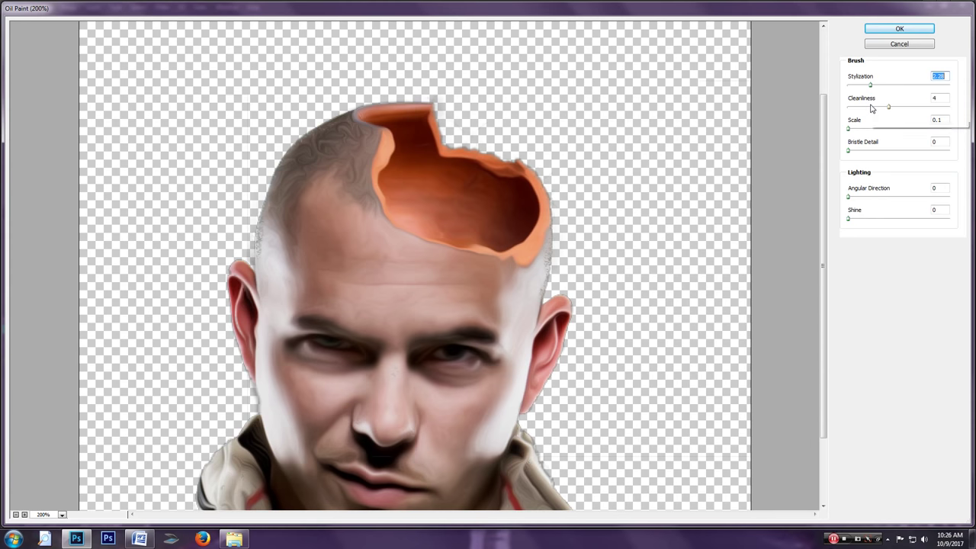
{"action": "left_click", "coordinate": [871, 108]}
{"action": "left_click_drag", "start_coordinate": [870, 108], "coordinate": [854, 110]}
{"action": "scroll", "coordinate": [640, 251], "scroll_direction": "down", "scroll_amount": 2}
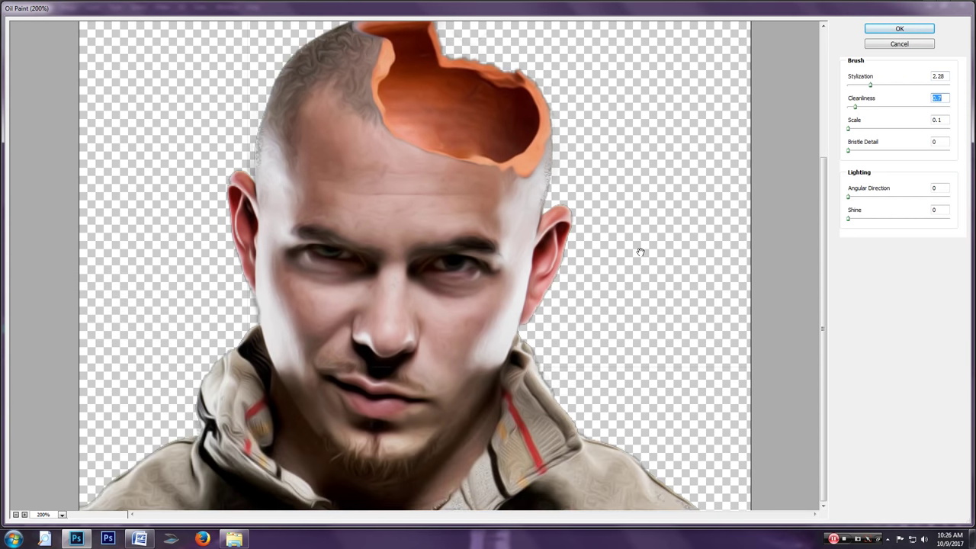
{"action": "left_click", "coordinate": [579, 402]}
{"action": "left_click", "coordinate": [858, 86]}
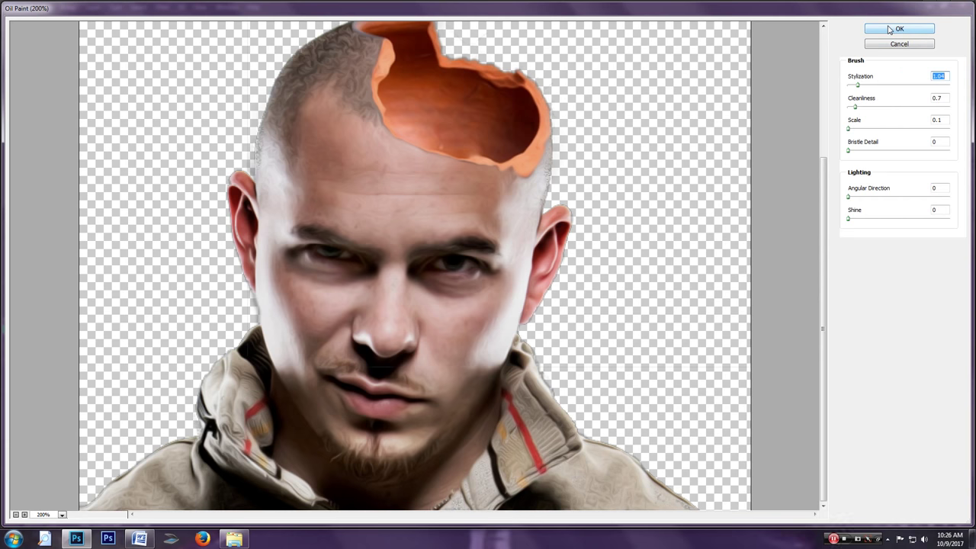
{"action": "left_click", "coordinate": [890, 29]}
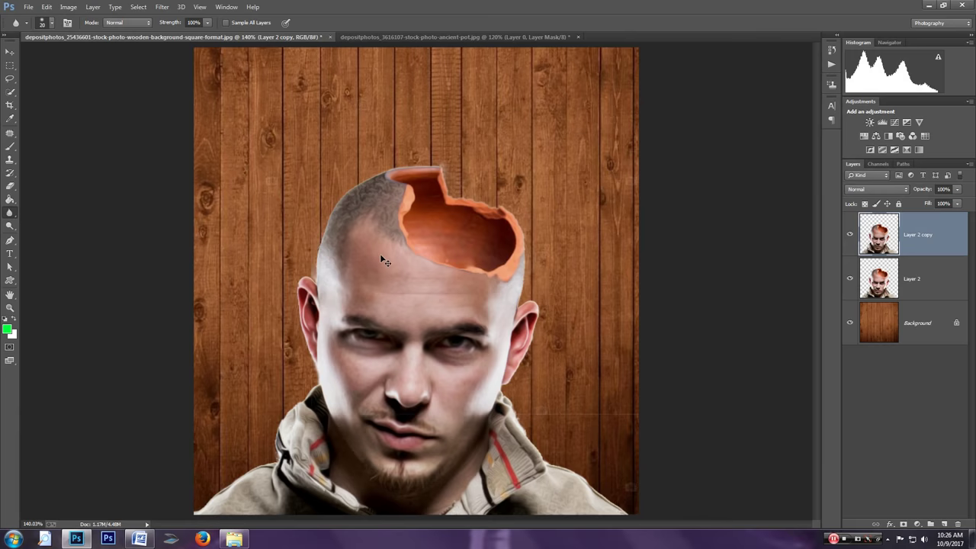
Zoom to 200% and add a white layer mask to the oil-painted copy
{"action": "key", "text": "ctrl+plus"}
{"action": "scroll", "coordinate": [380, 254], "scroll_direction": "down", "scroll_amount": 1}
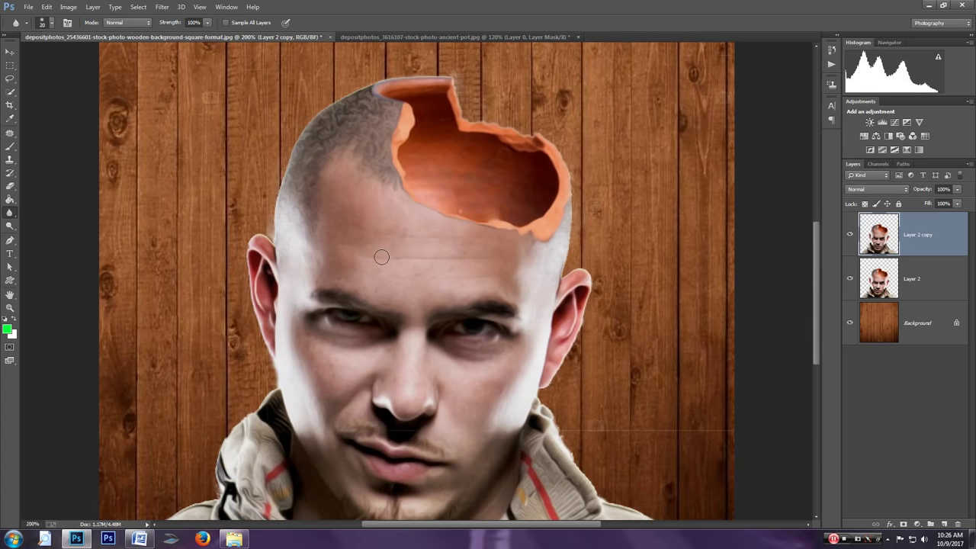
{"action": "left_click", "coordinate": [902, 525]}
{"action": "key", "text": "b"}
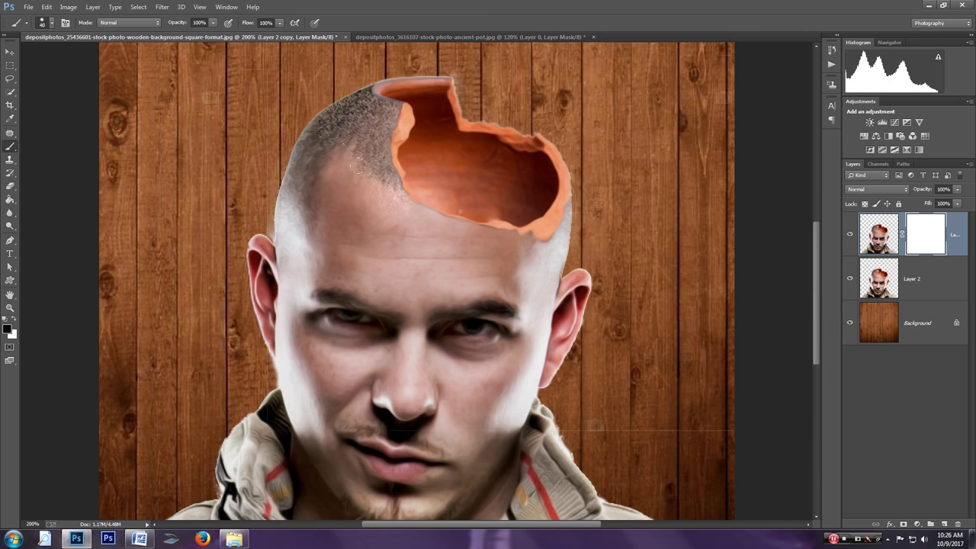
Mask out the oil-paint effect on the hair above the left ear, restoring it near the pot edge
{"action": "left_click", "coordinate": [266, 161]}
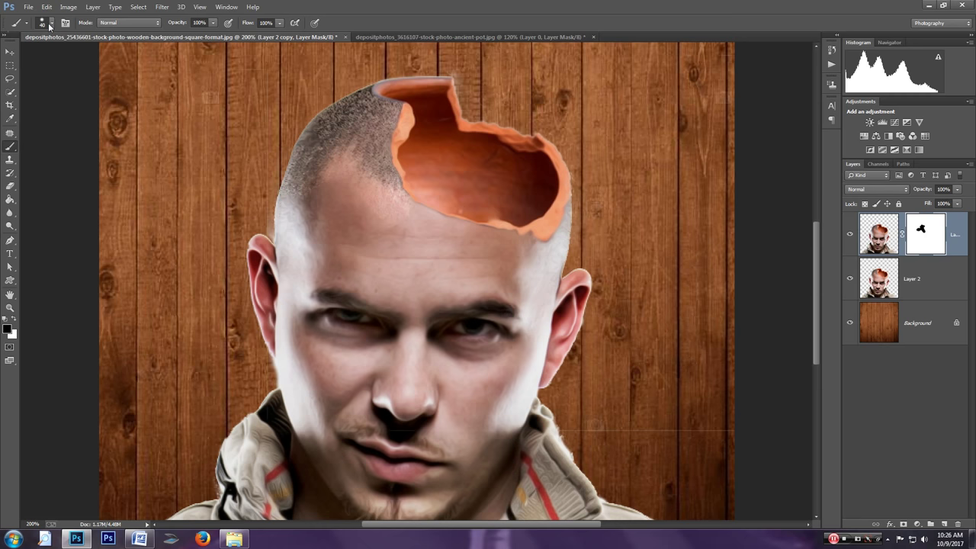
{"action": "left_click", "coordinate": [50, 25]}
{"action": "left_click", "coordinate": [51, 26]}
{"action": "left_click_drag", "start_coordinate": [271, 213], "coordinate": [271, 241]}
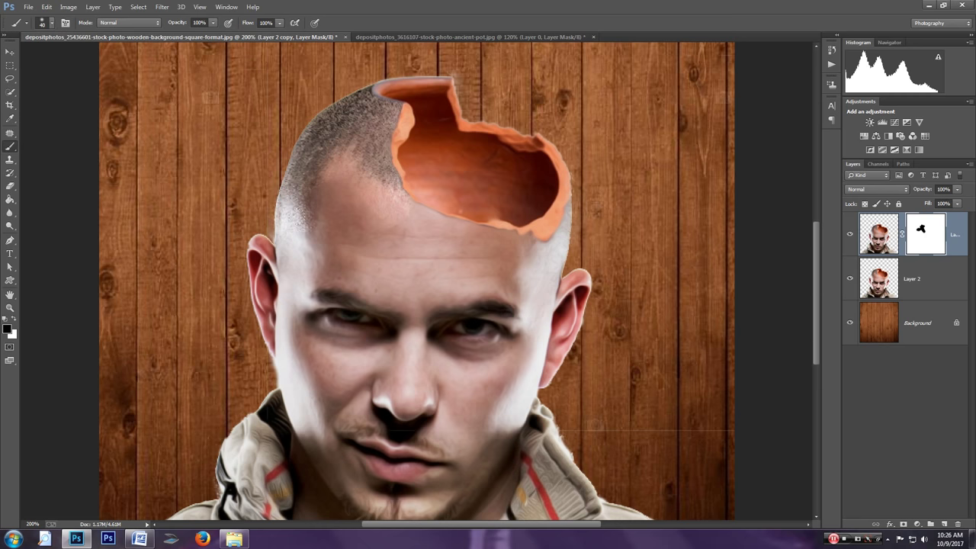
{"action": "key", "text": "x"}
{"action": "left_click_drag", "start_coordinate": [374, 202], "coordinate": [385, 204]}
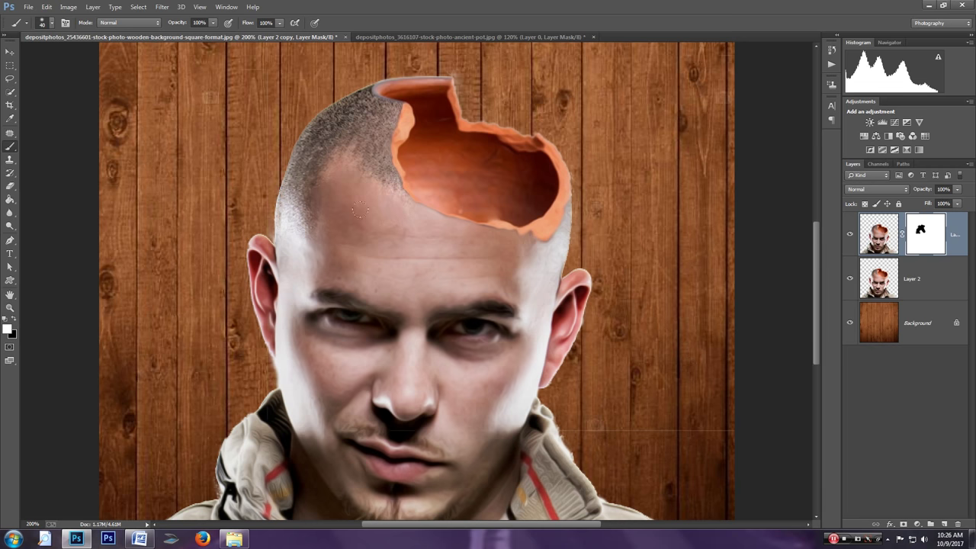
Mask out the paint effect near the right ear, along the left cheek and collar
{"action": "scroll", "coordinate": [305, 263], "scroll_direction": "down", "scroll_amount": 5}
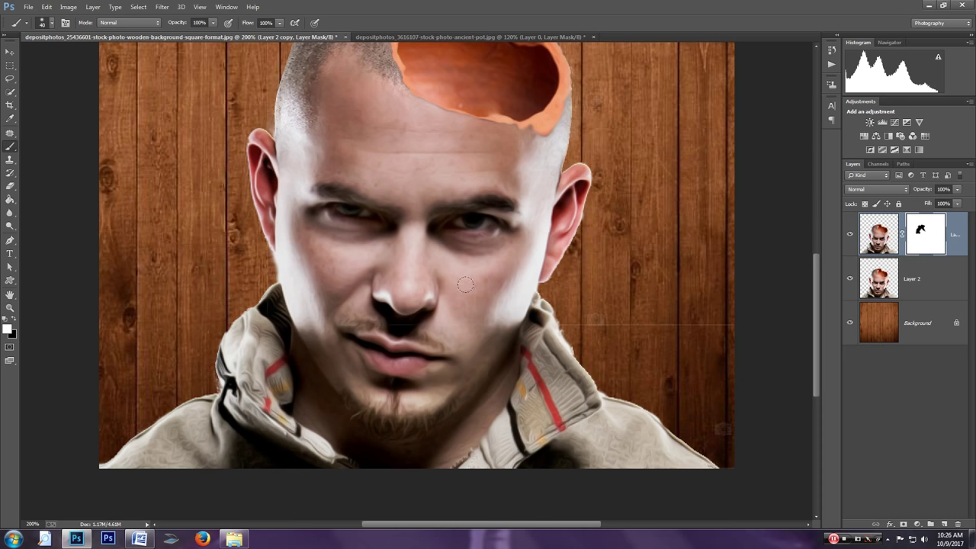
{"action": "key", "text": "x"}
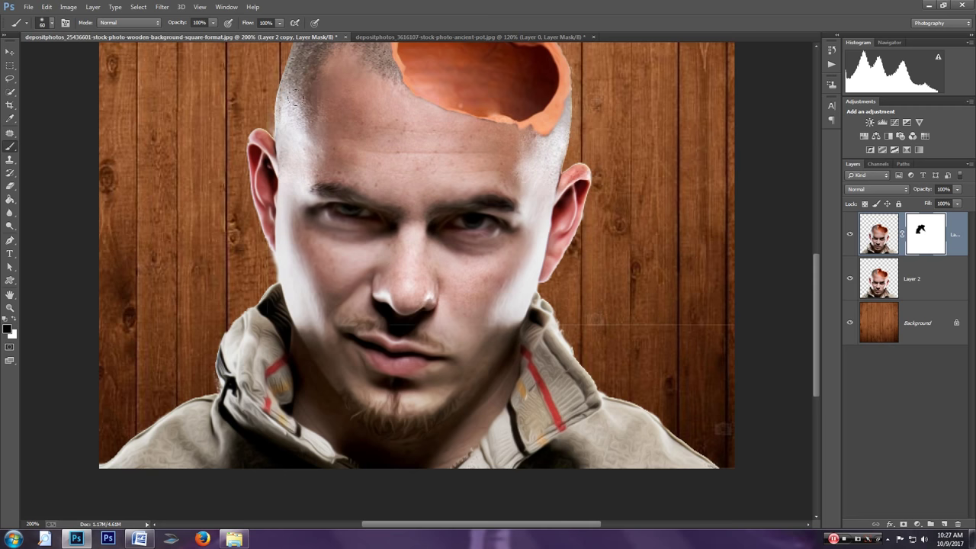
{"action": "left_click_drag", "start_coordinate": [552, 267], "coordinate": [545, 211]}
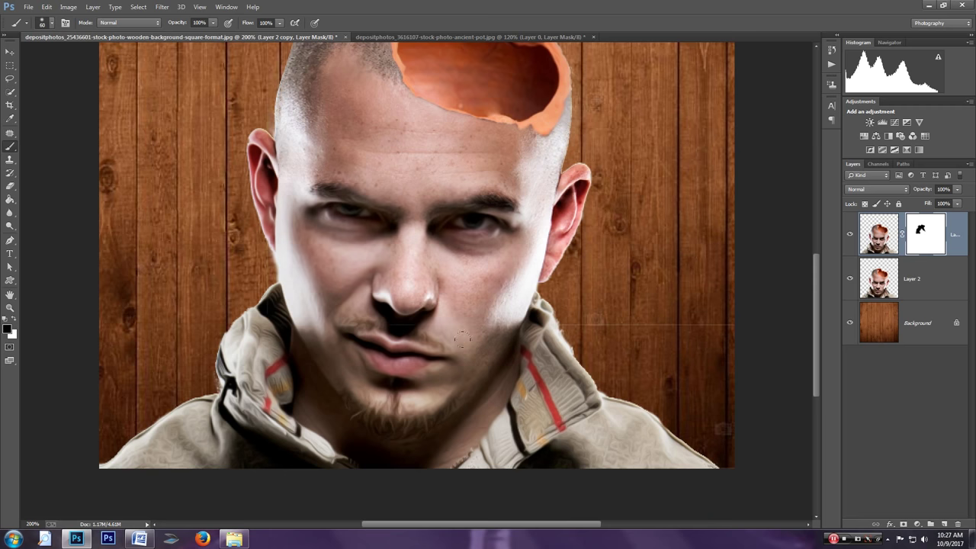
{"action": "left_click_drag", "start_coordinate": [288, 302], "coordinate": [261, 174]}
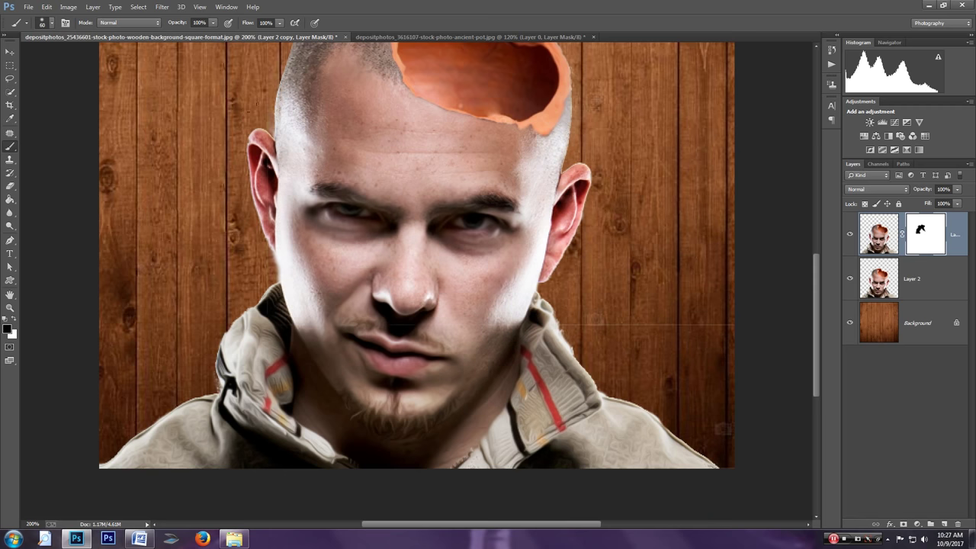
{"action": "mouse_move", "coordinate": [256, 312]}
{"action": "left_mouse_down"}
{"action": "mouse_move", "coordinate": [248, 415]}
{"action": "mouse_move", "coordinate": [238, 364]}
{"action": "left_mouse_up"}
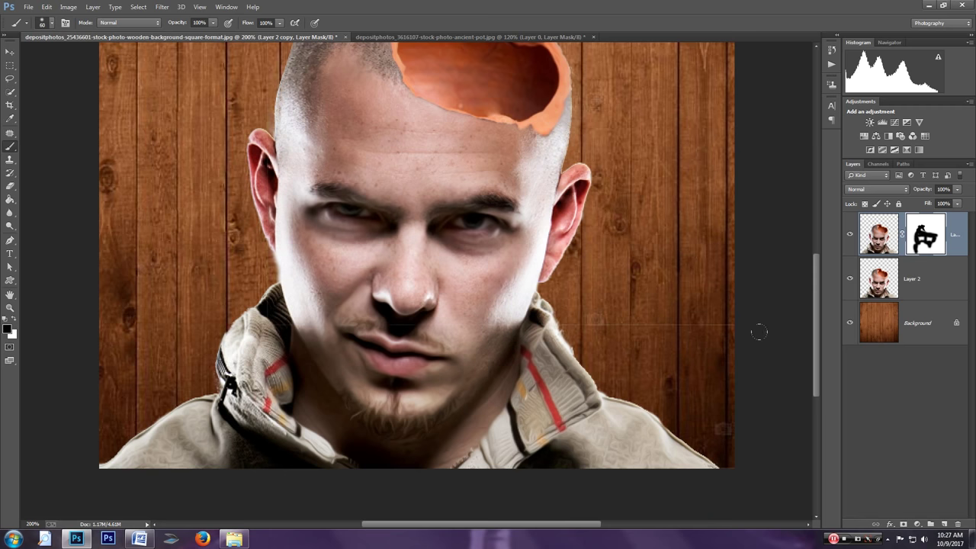
Delete the oil-painted copy and merge the man with the wood Background into one layer
{"action": "key", "text": "Delete"}
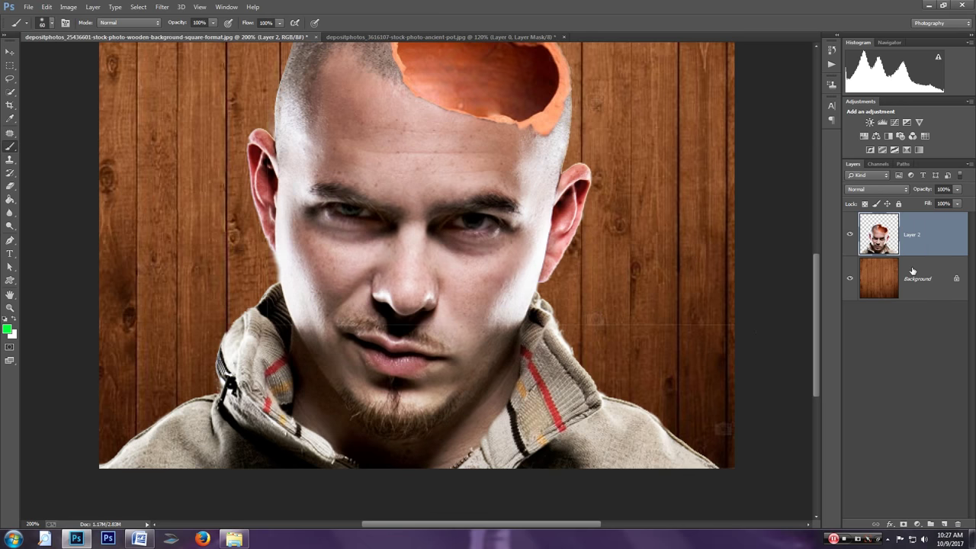
{"action": "scroll", "coordinate": [503, 254], "scroll_direction": "up", "scroll_amount": 3}
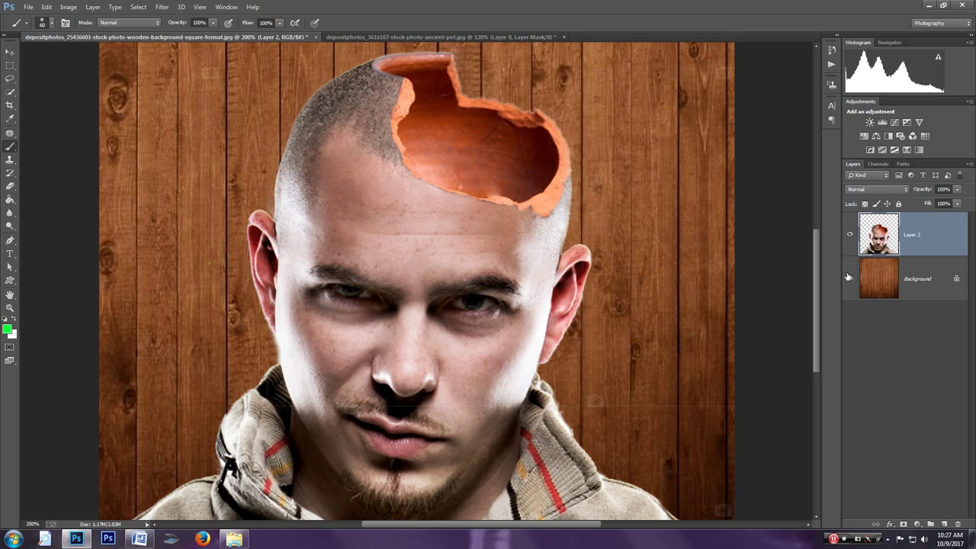
{"action": "key", "text": "ctrl+minus"}
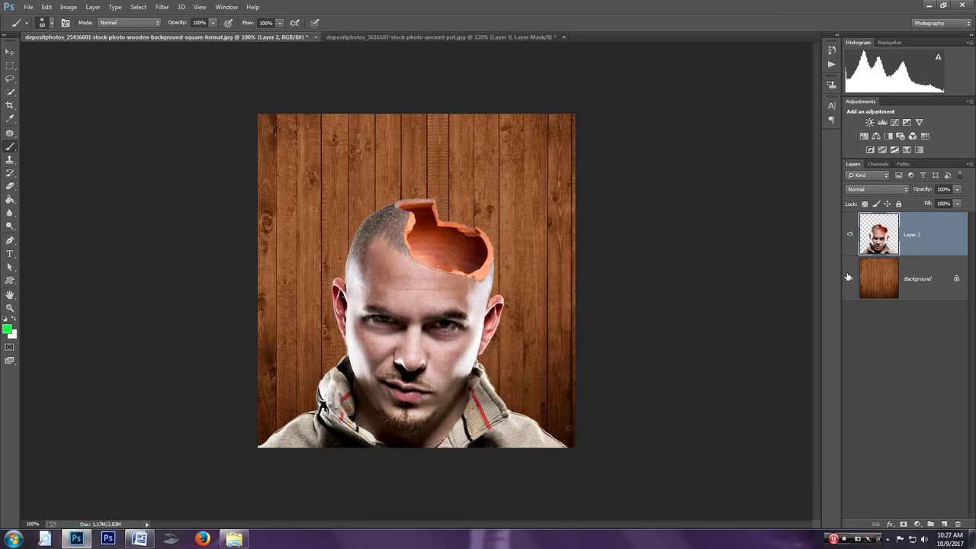
{"action": "left_click", "coordinate": [910, 265], "text": "shift"}
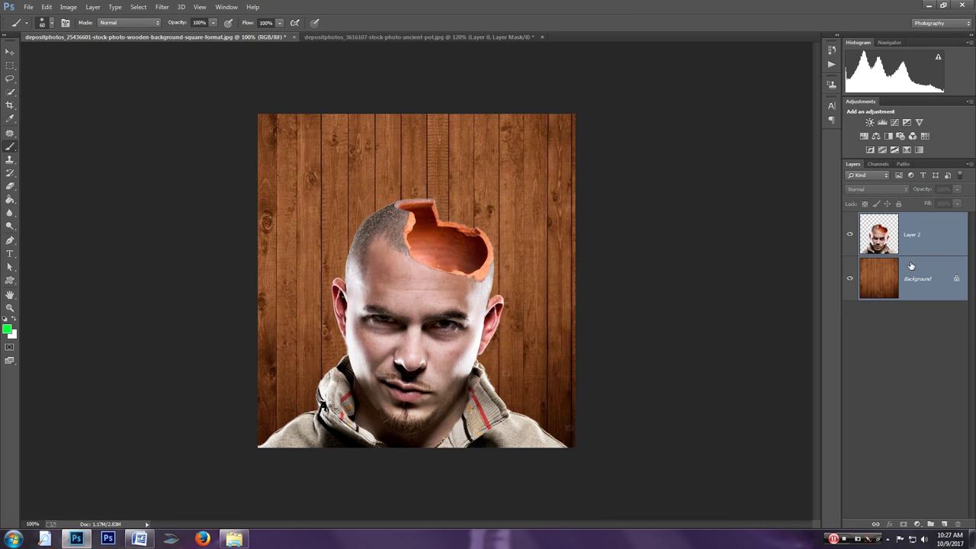
{"action": "key", "text": "ctrl+e"}
Add a Camera Raw vignette that darkens the image edges
{"action": "left_click", "coordinate": [161, 6]}
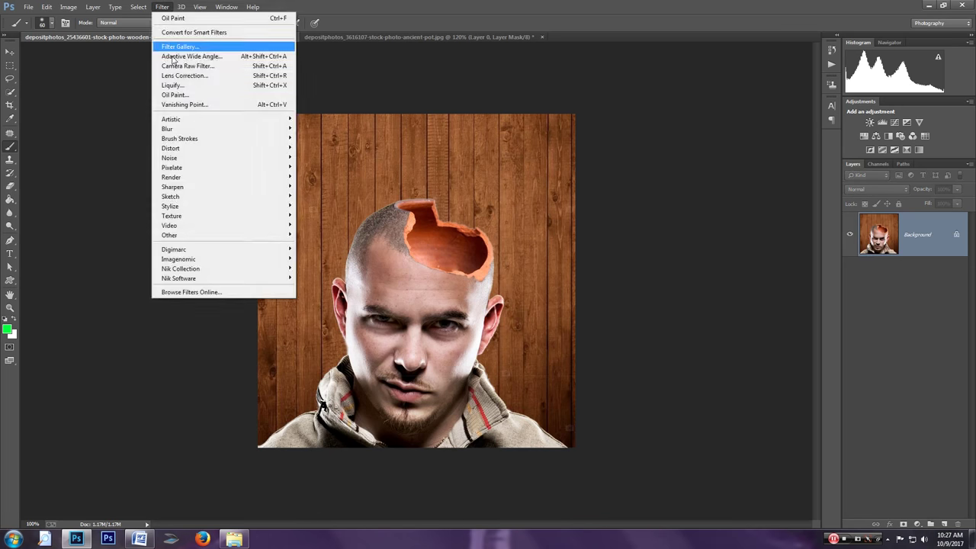
{"action": "left_click", "coordinate": [180, 67]}
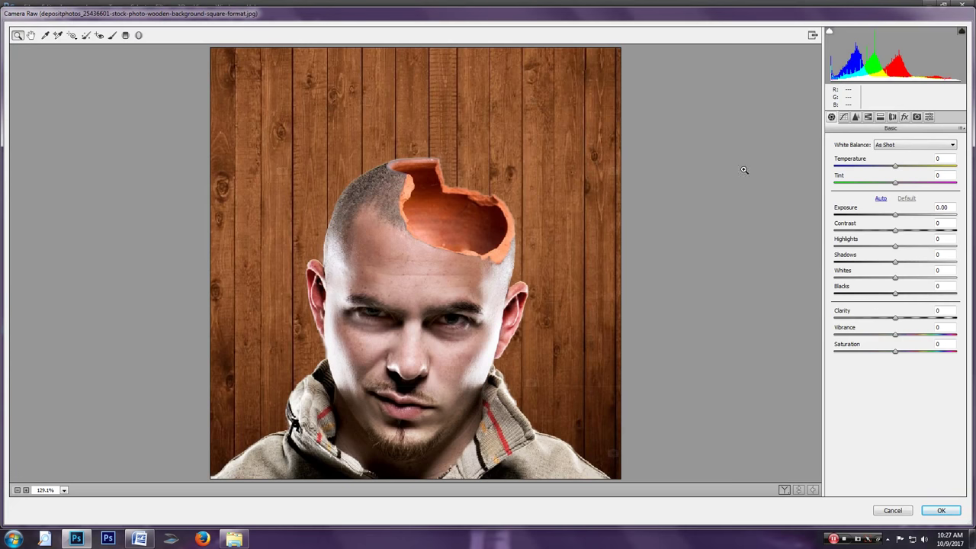
{"action": "left_click", "coordinate": [904, 117]}
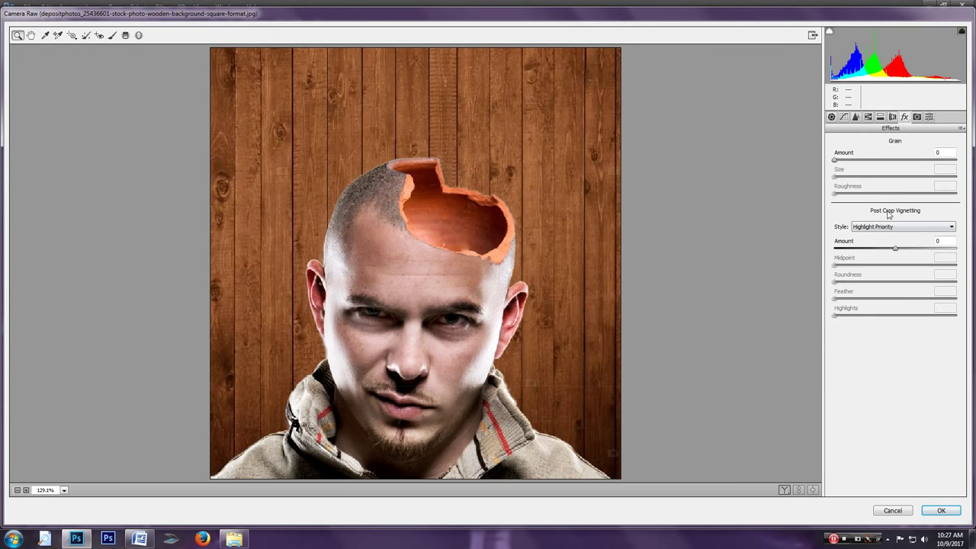
{"action": "left_click_drag", "start_coordinate": [882, 253], "coordinate": [856, 259]}
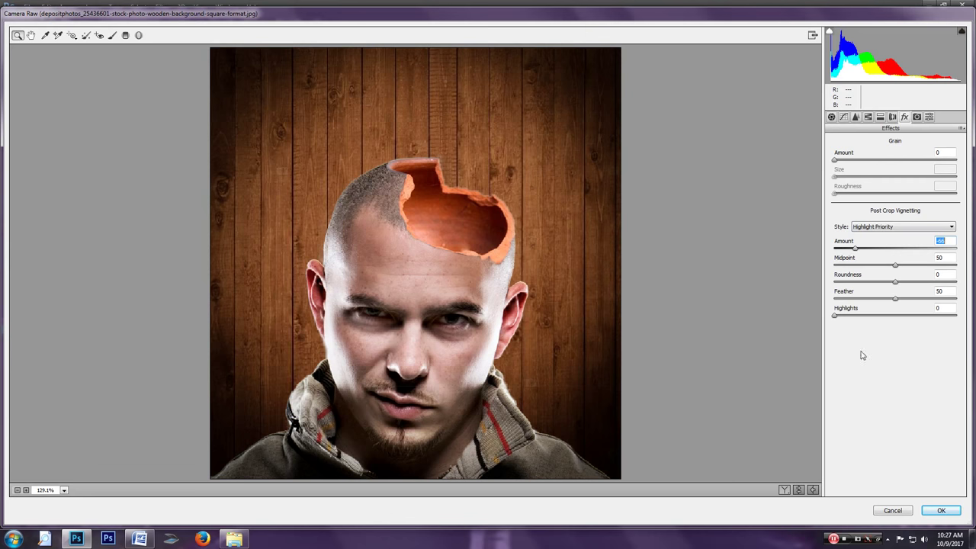
{"action": "left_click", "coordinate": [943, 510]}
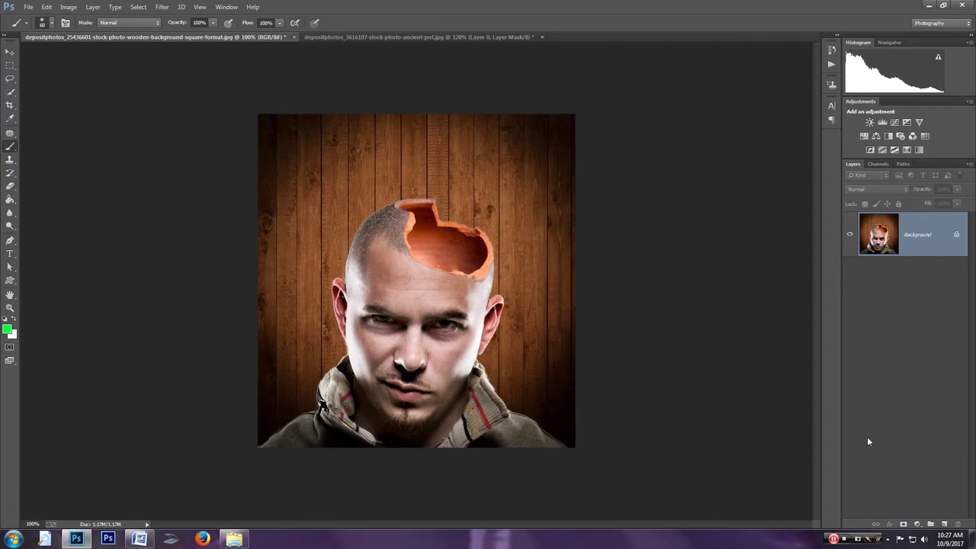
Add the text 'Build is Beutiful' with the Horizontal Type Tool and move it over the head
{"action": "key", "text": "ctrl+0"}
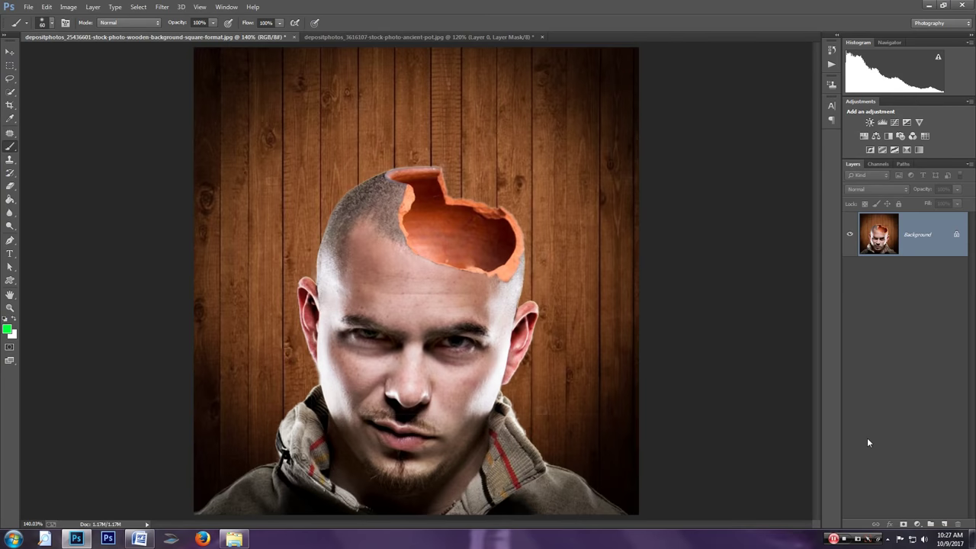
{"action": "left_click", "coordinate": [10, 254]}
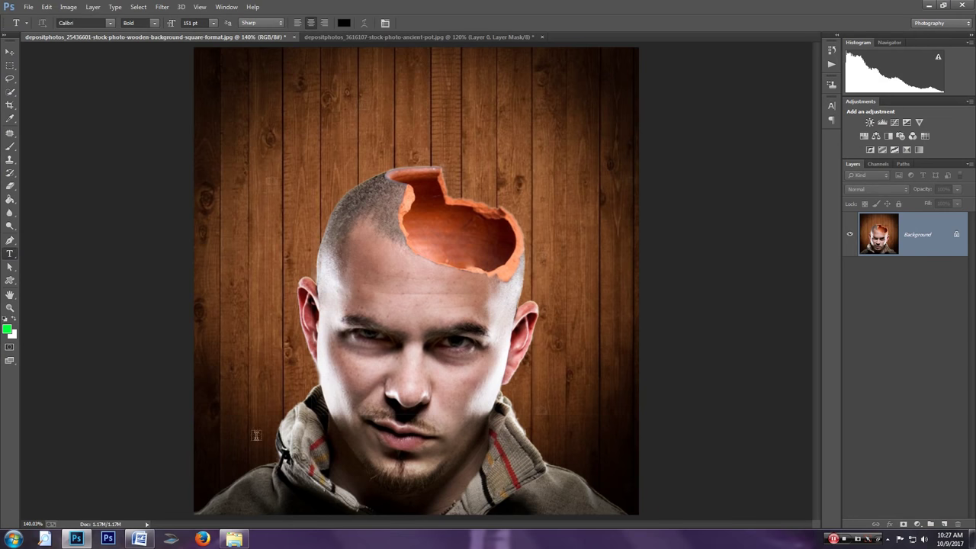
{"action": "left_click", "coordinate": [241, 86]}
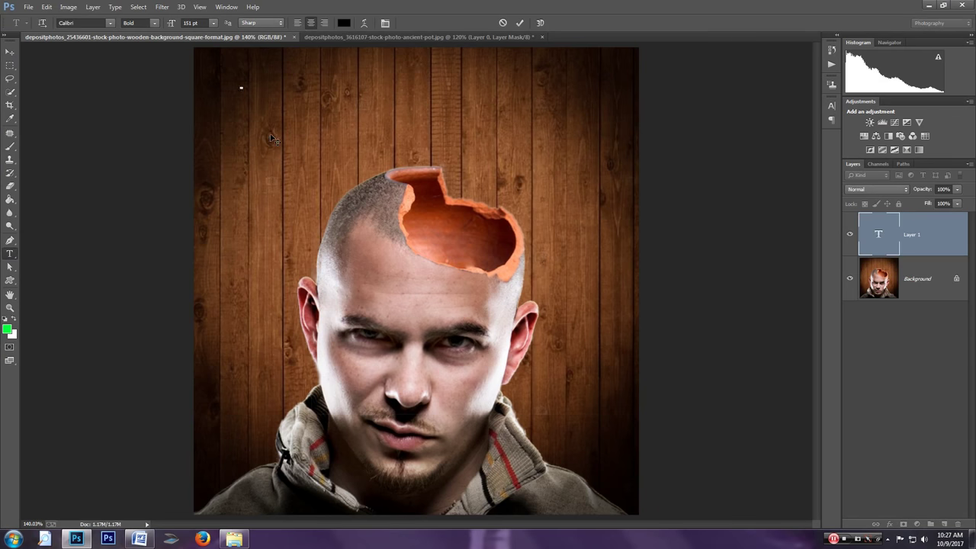
{"action": "type", "text": "Bu"}
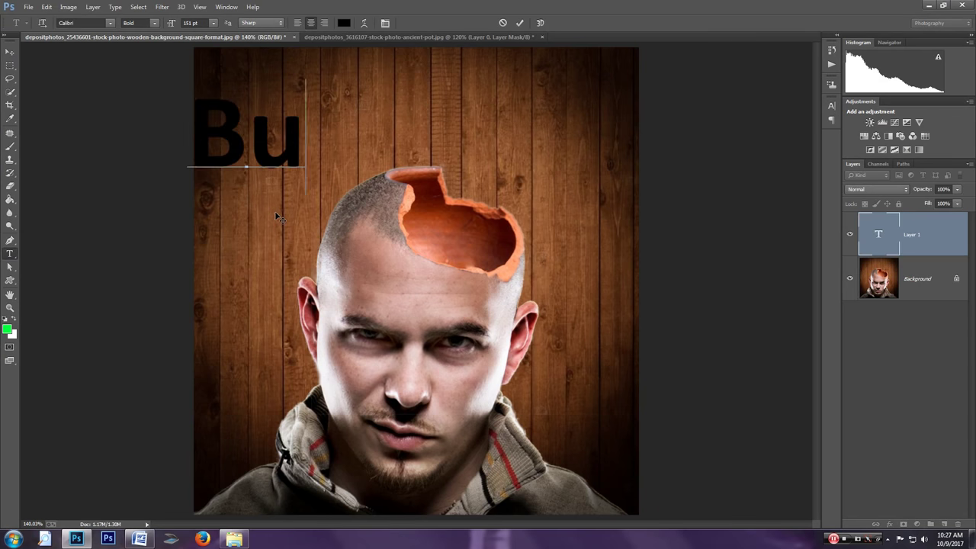
{"action": "type", "text": "ild"}
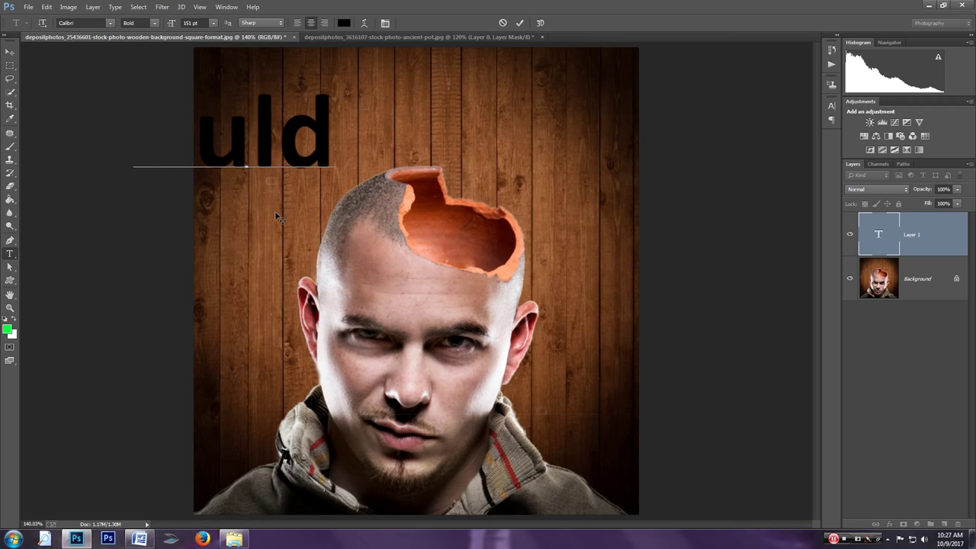
{"action": "type", "text": " is B"}
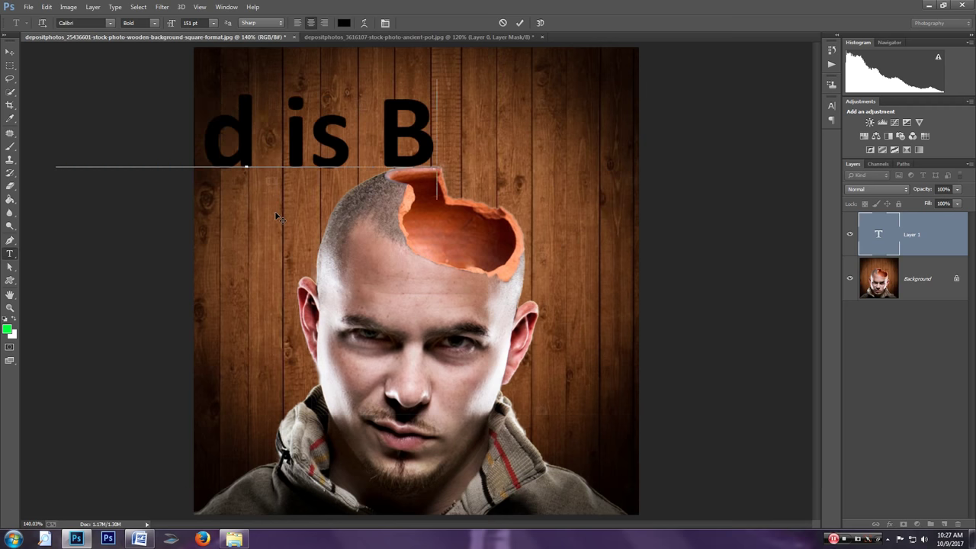
{"action": "type", "text": "euti"}
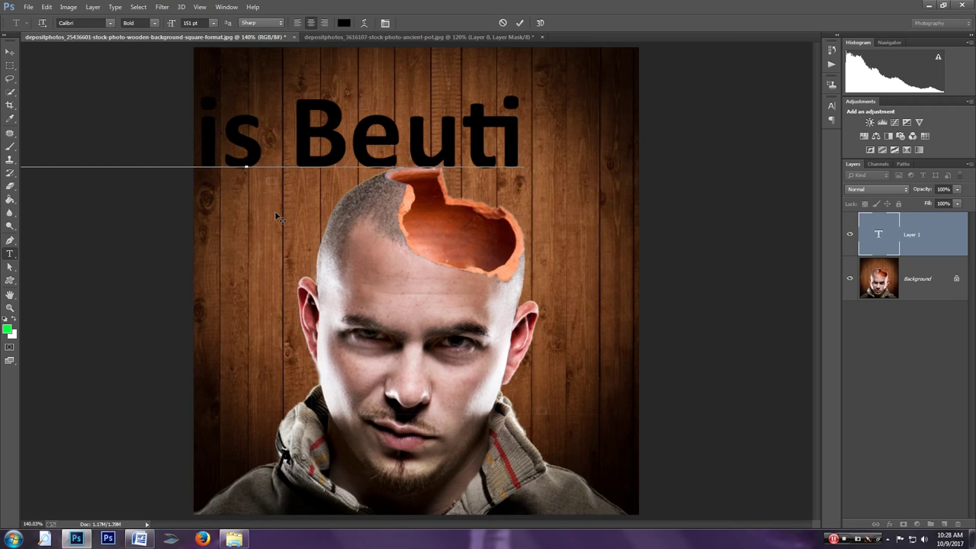
{"action": "type", "text": "ful"}
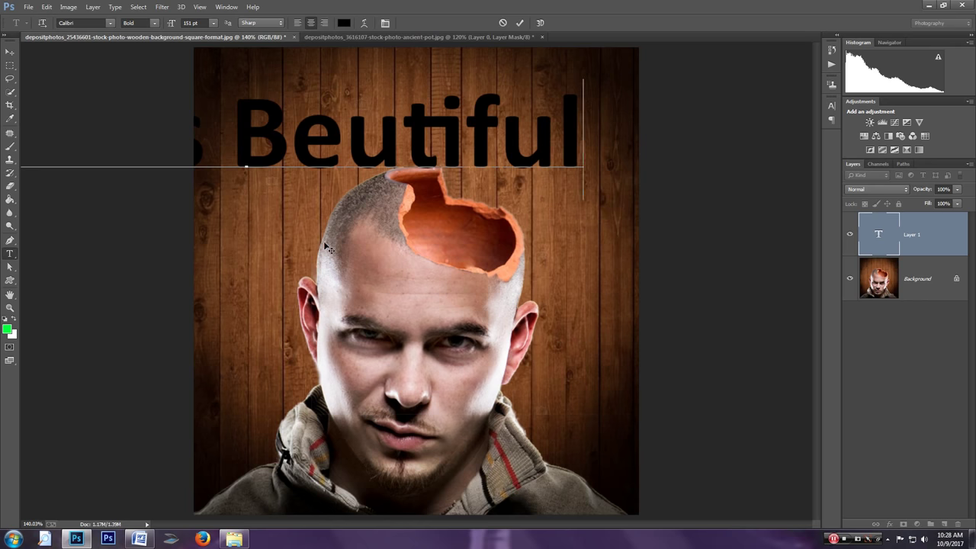
{"action": "left_click_drag", "start_coordinate": [323, 240], "coordinate": [466, 355]}
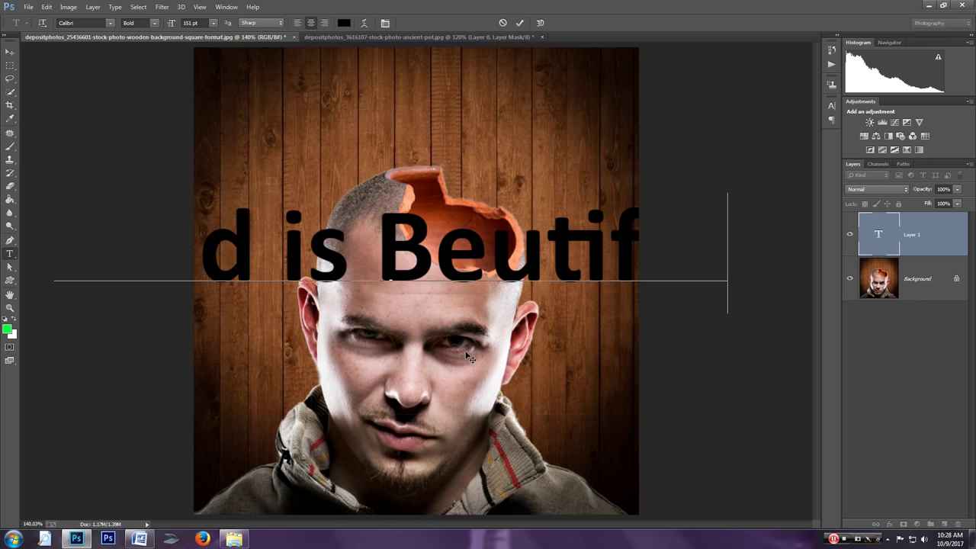
{"action": "left_click", "coordinate": [520, 24]}
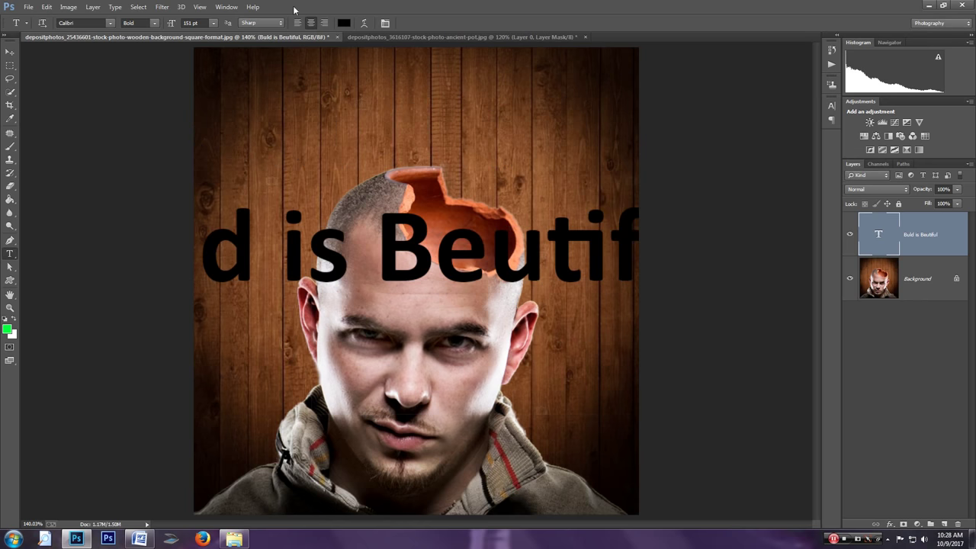
Resize the text to 63 pt and centre it above the man's head
{"action": "left_click", "coordinate": [385, 23]}
{"action": "left_click_drag", "start_coordinate": [717, 127], "coordinate": [693, 134]}
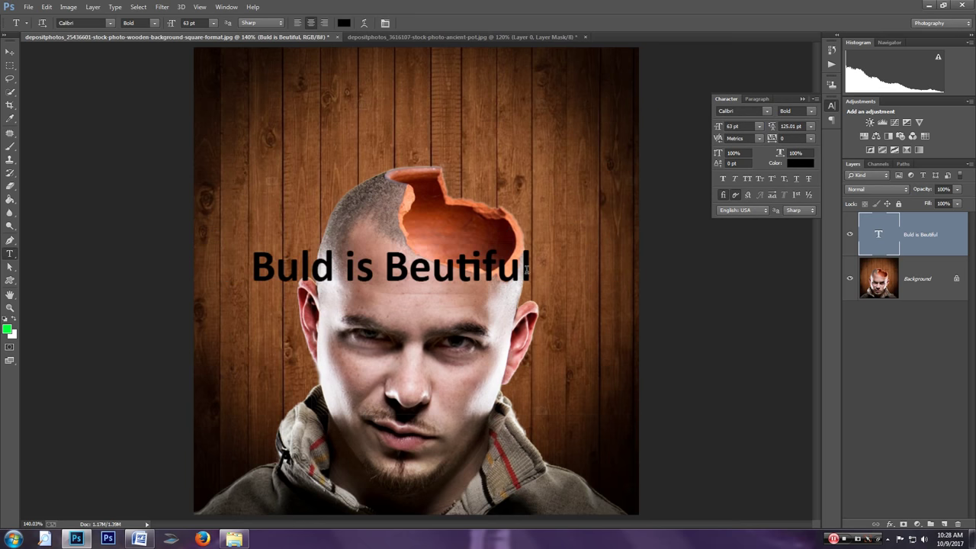
{"action": "left_click_drag", "start_coordinate": [526, 269], "coordinate": [225, 285]}
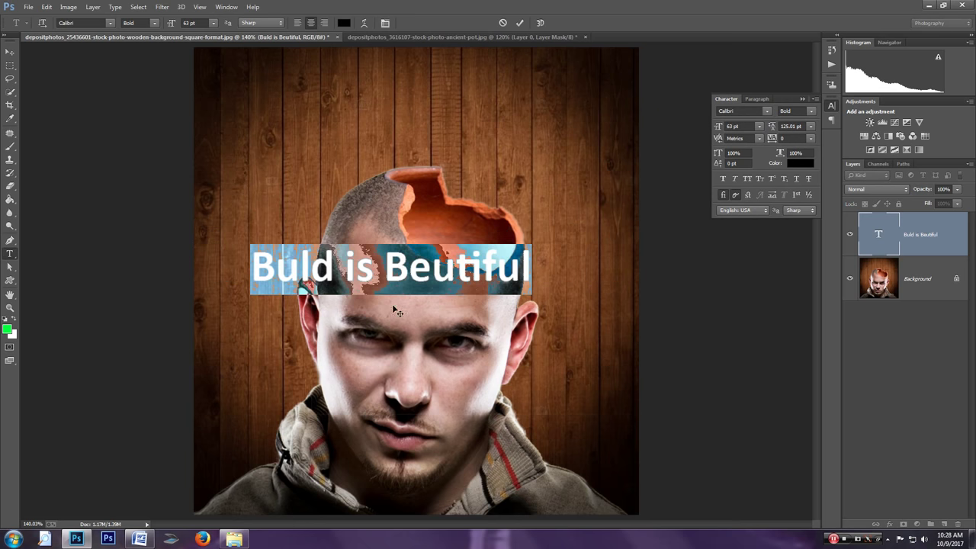
{"action": "left_click_drag", "start_coordinate": [420, 358], "coordinate": [368, 167]}
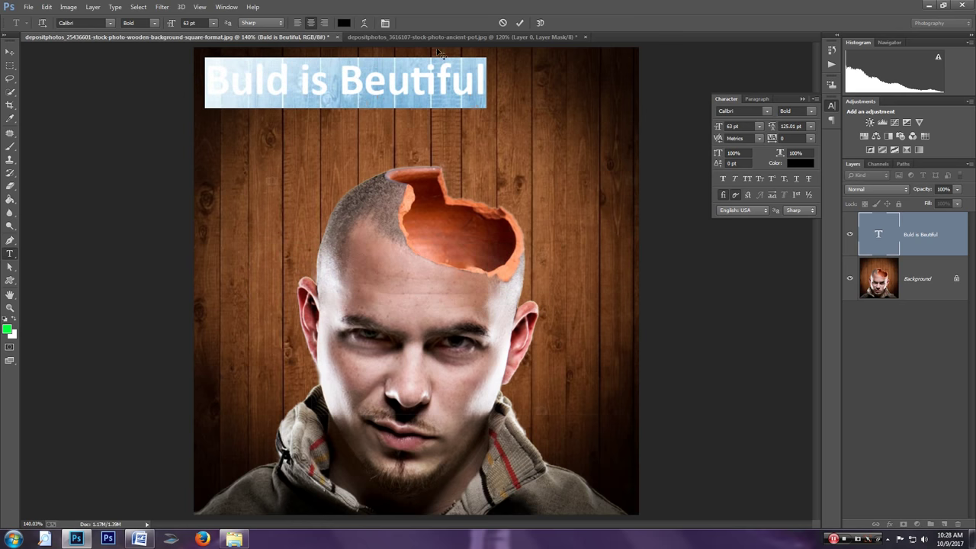
{"action": "left_click", "coordinate": [519, 22]}
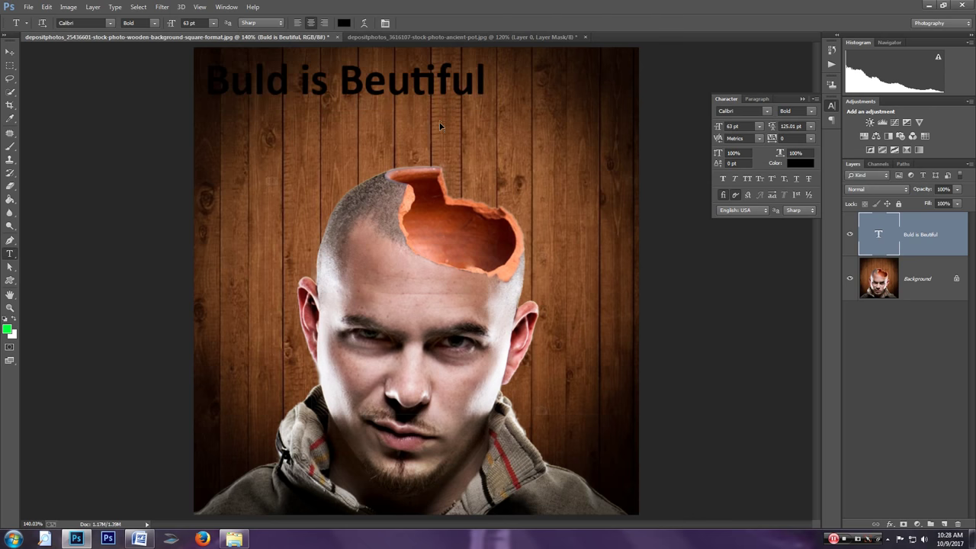
{"action": "left_click_drag", "start_coordinate": [439, 126], "coordinate": [509, 156]}
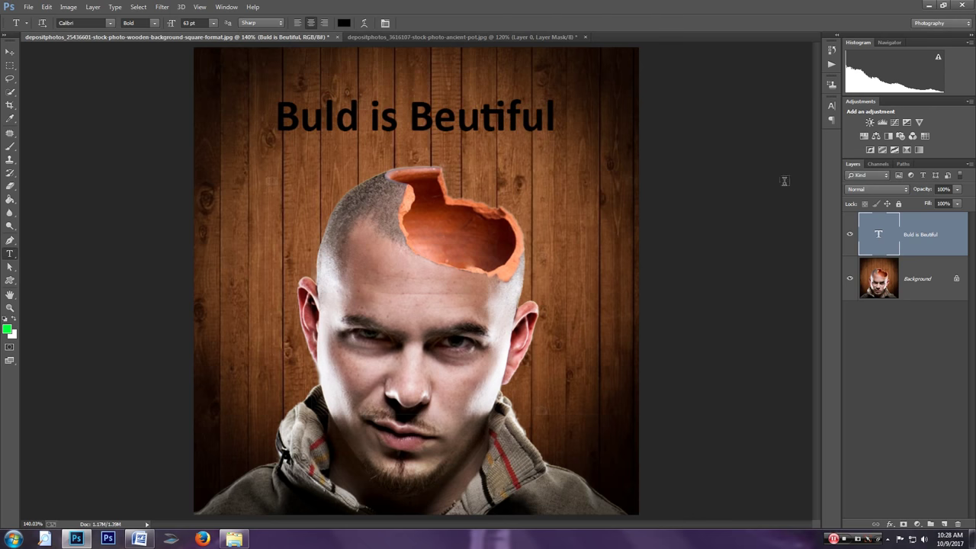
{"action": "left_click_drag", "start_coordinate": [490, 165], "coordinate": [494, 181]}
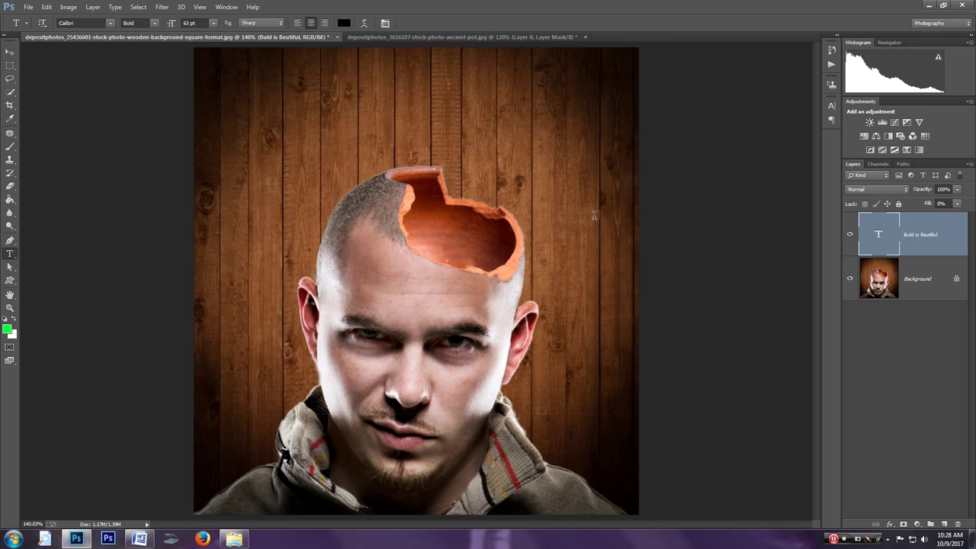
Give the 'Buld is Beutiful' text layer a Chisel Hard Bevel & Emboss style
{"action": "double_click", "coordinate": [946, 233]}
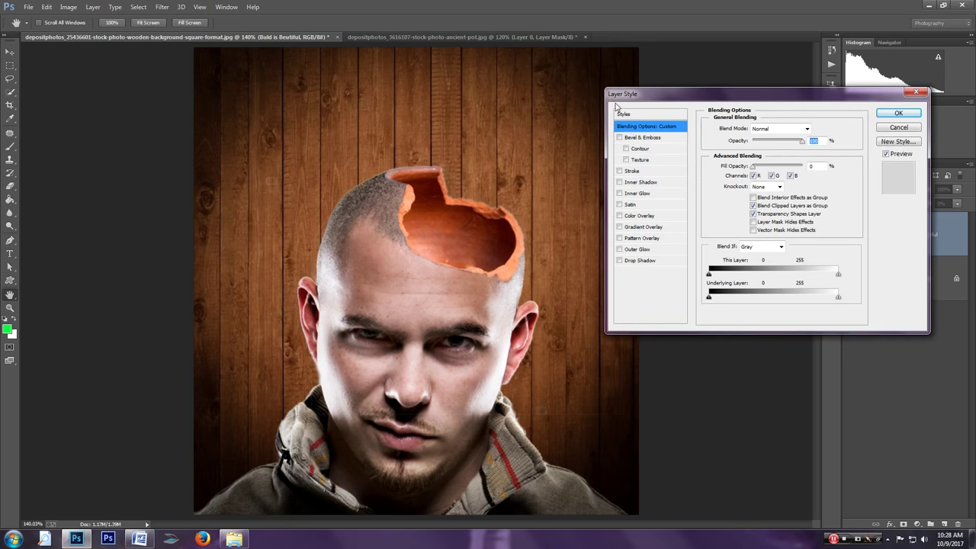
{"action": "left_click", "coordinate": [630, 137]}
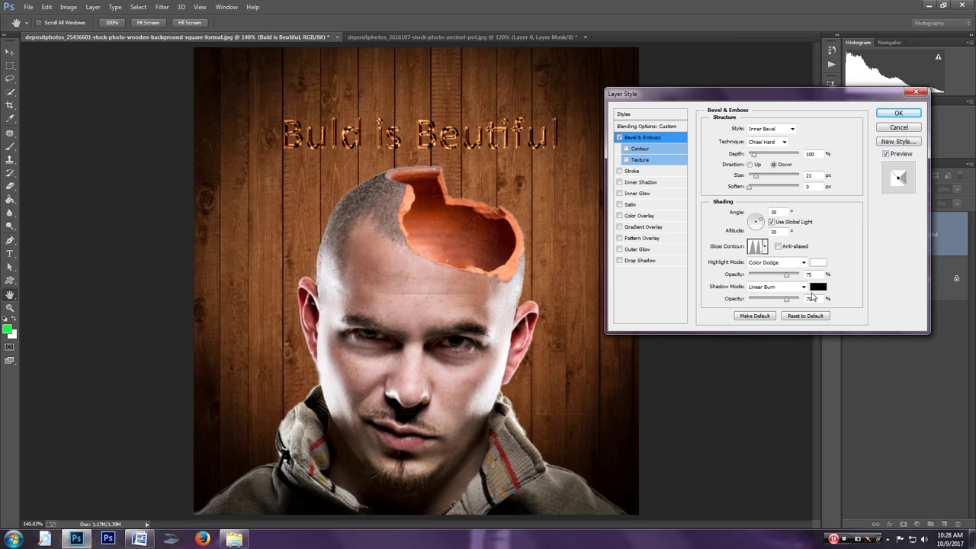
{"action": "left_click", "coordinate": [897, 114]}
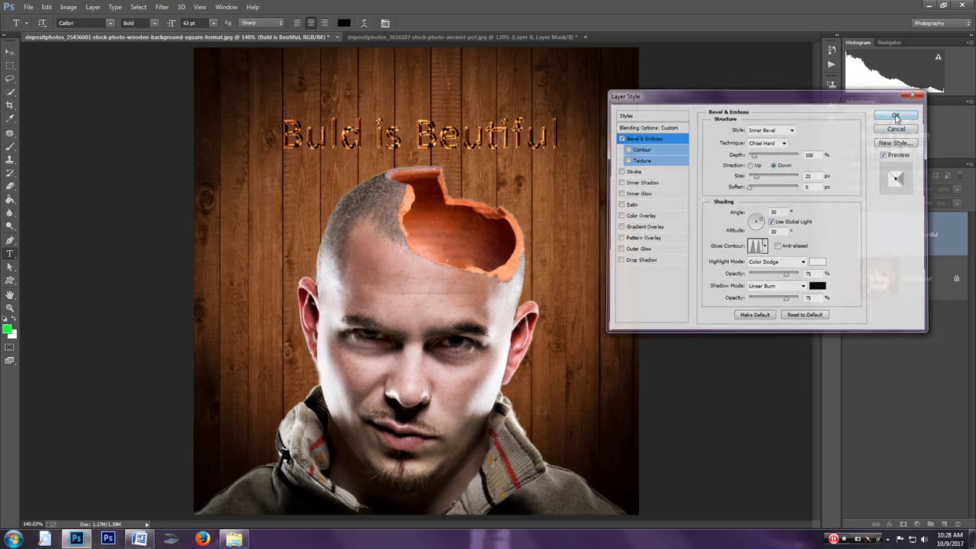
Enlarge the headline text about 131% around its centre, to 82.44 pt
{"action": "key", "text": "ctrl+t"}
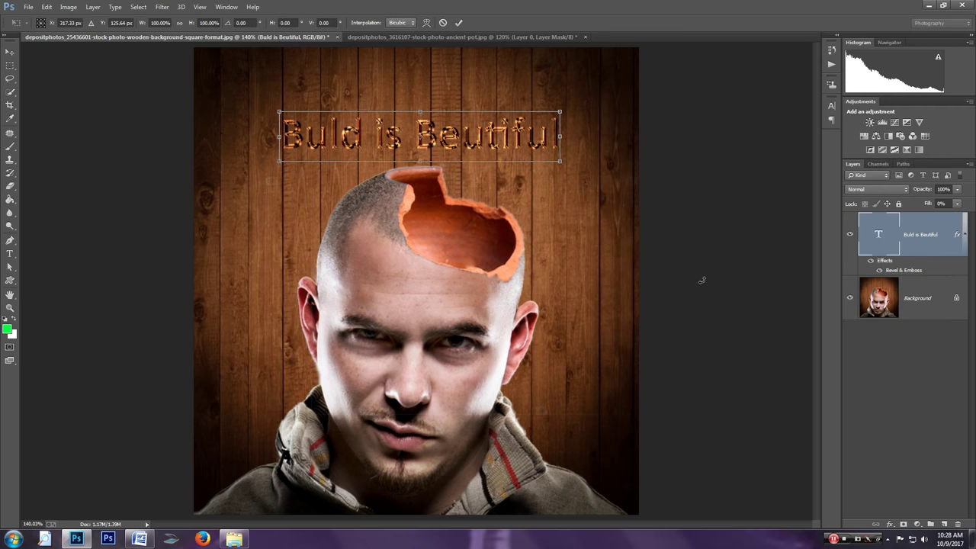
{"action": "left_click_drag", "start_coordinate": [560, 112], "coordinate": [600, 79]}
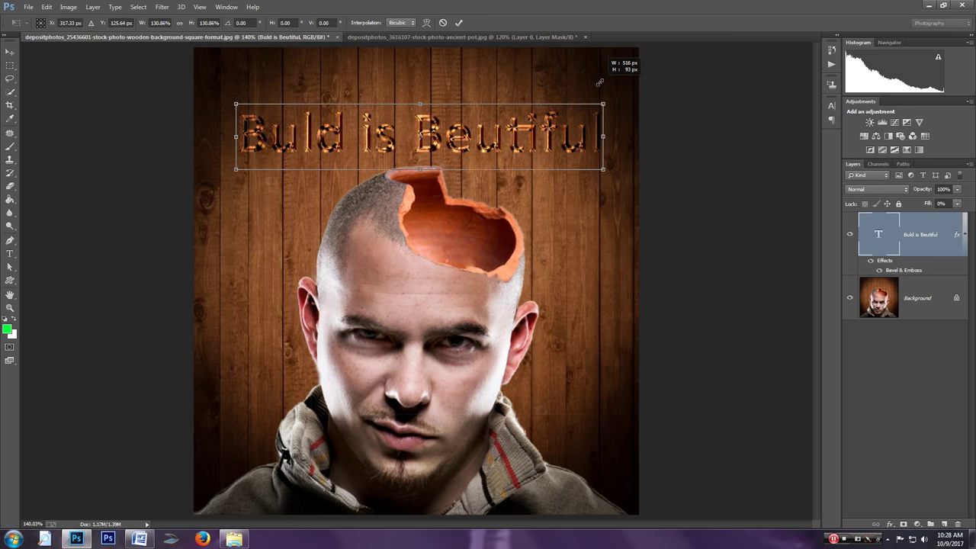
{"action": "key", "text": "Return"}
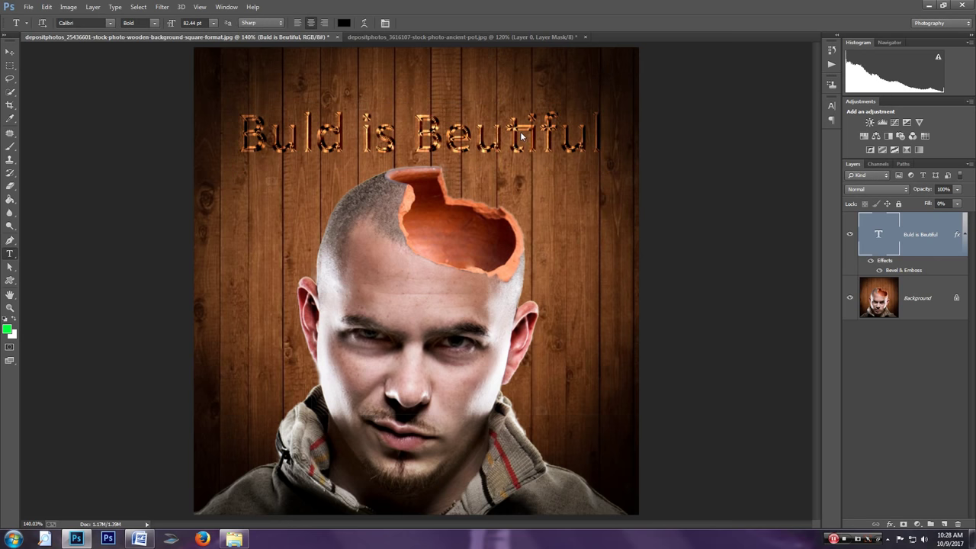